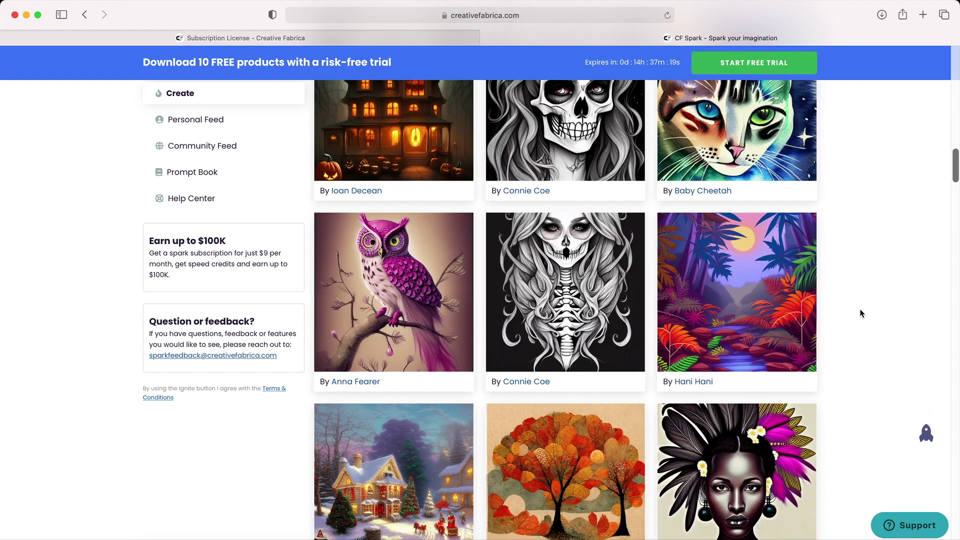
Browse the gallery of community-made AI artwork on the CF Spark page
scroll(860, 313, down, 20)
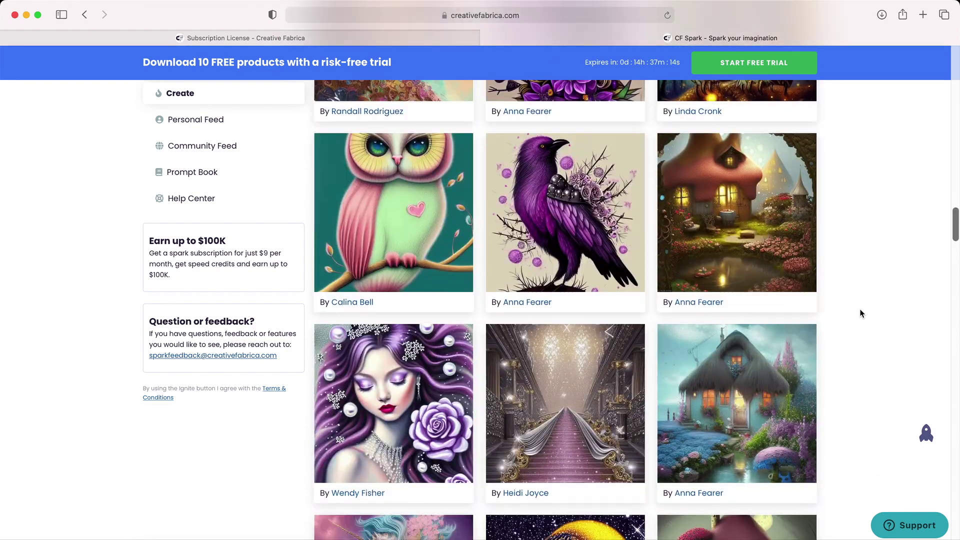
scroll(860, 313, down, 10)
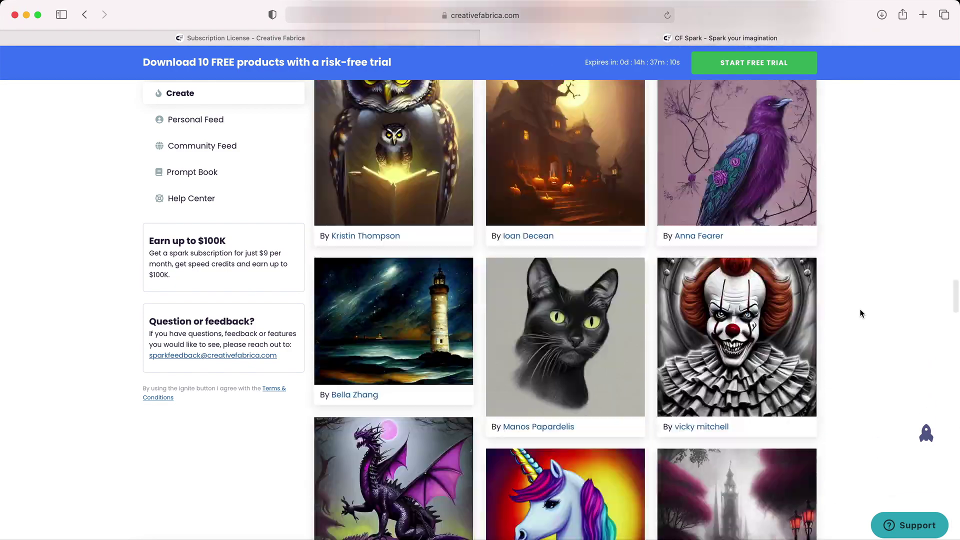
scroll(858, 385, down, 12)
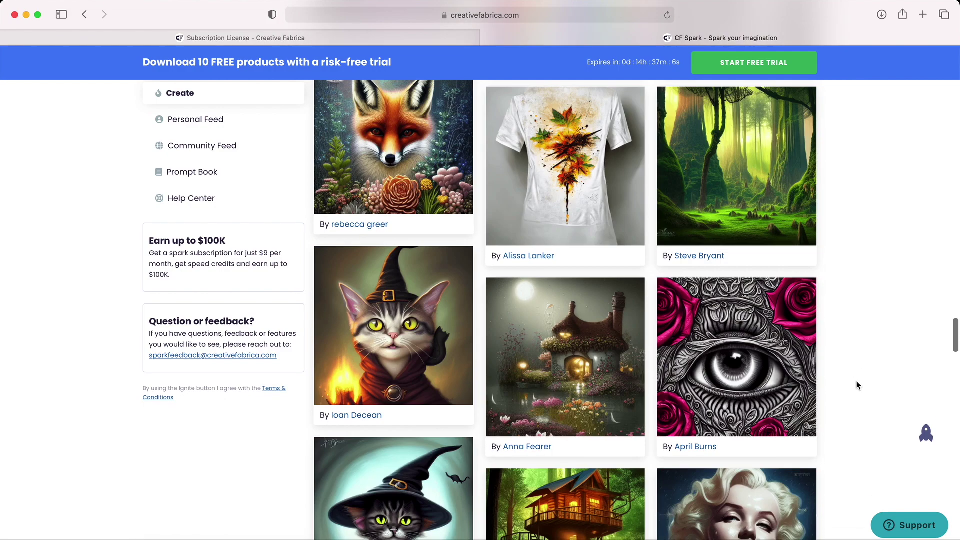
scroll(858, 386, down, 12)
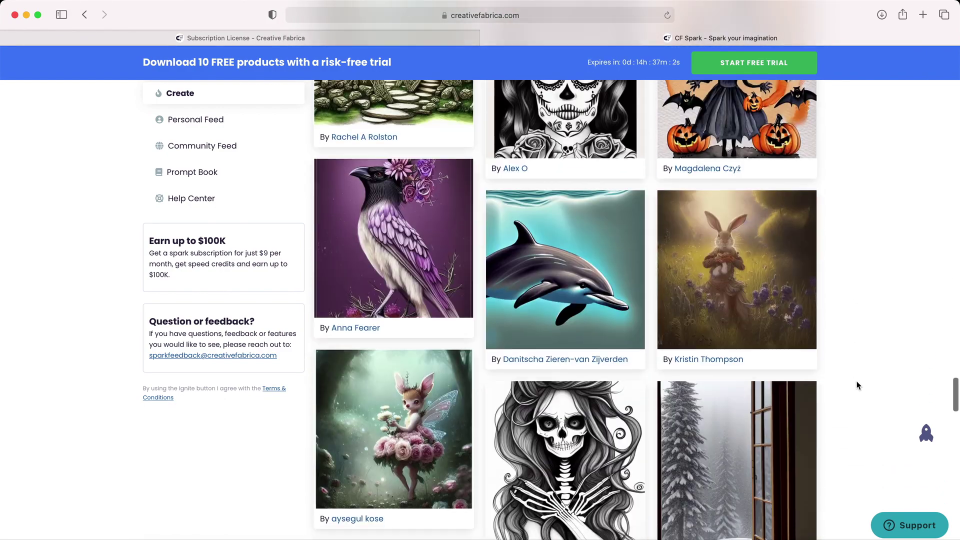
scroll(858, 385, down, 12)
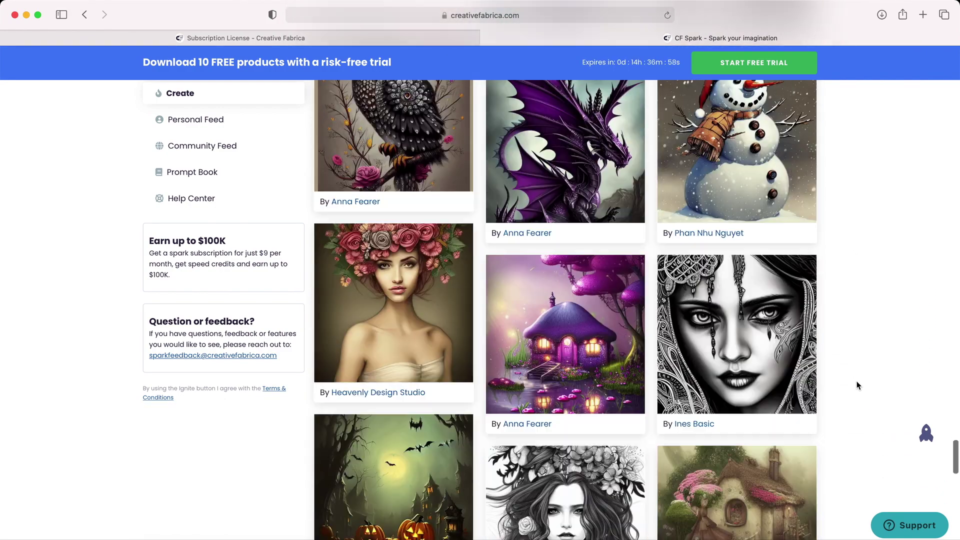
scroll(844, 305, down, 5)
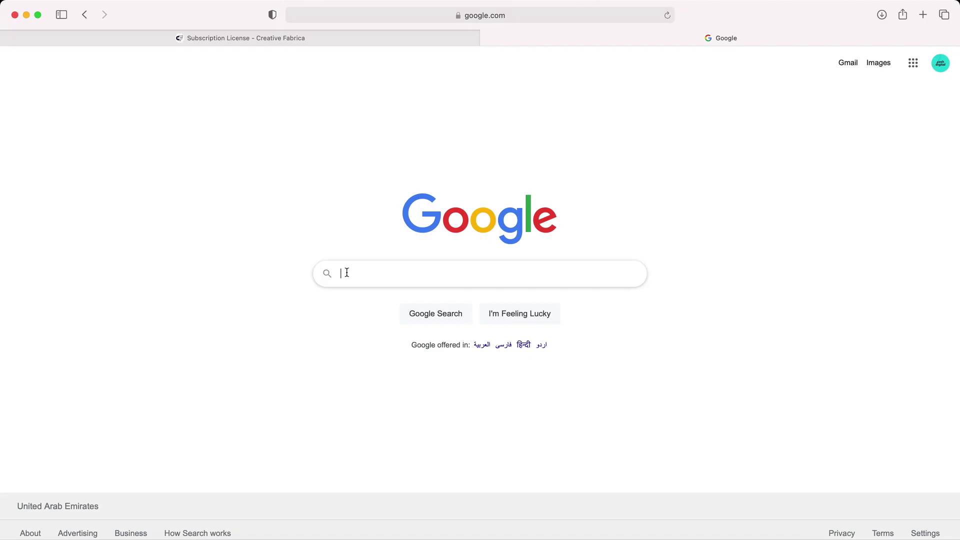
Search Google for "creative fabrica spark" and open the CF Spark page, ready for a new prompt
text(creative fabrica spark)
key(Return)
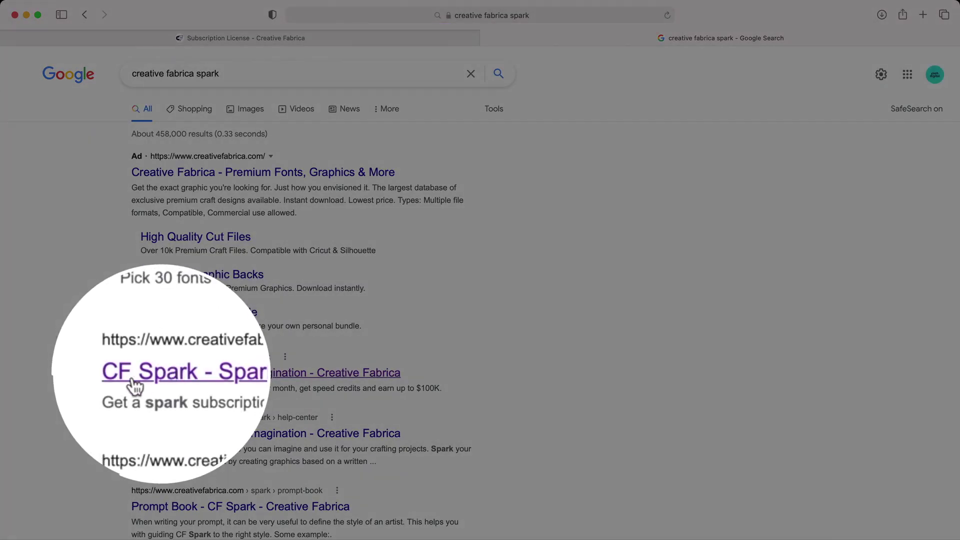
click(169, 373)
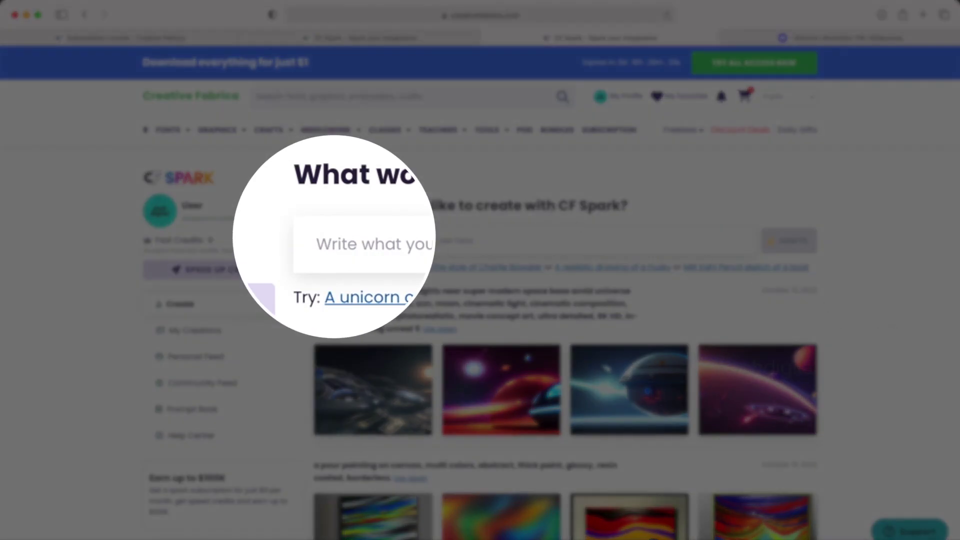
click(392, 239)
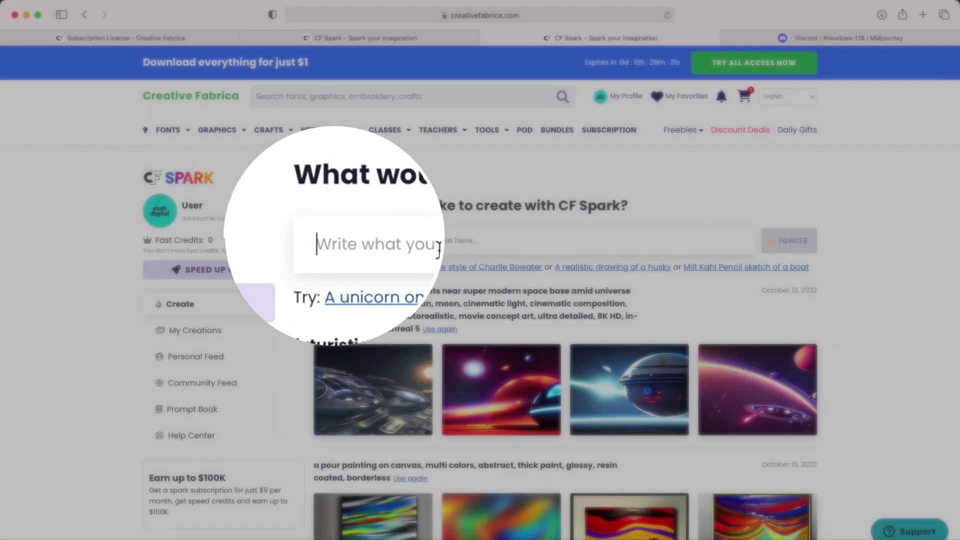
Examine the previously generated images and their prompts in the CF Spark creation history
mouse_move(783, 358)
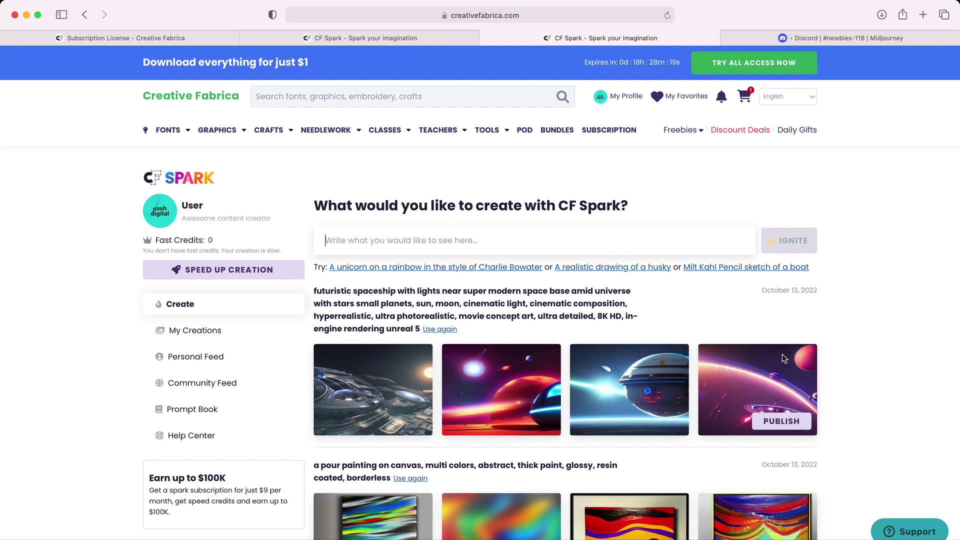
scroll(710, 400, down, 1)
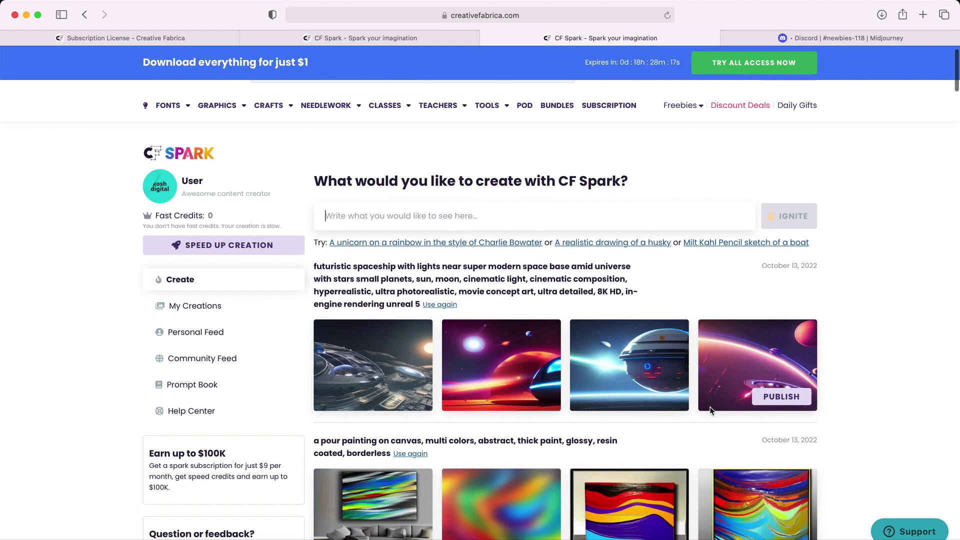
mouse_move(605, 395)
scroll(606, 368, down, 1)
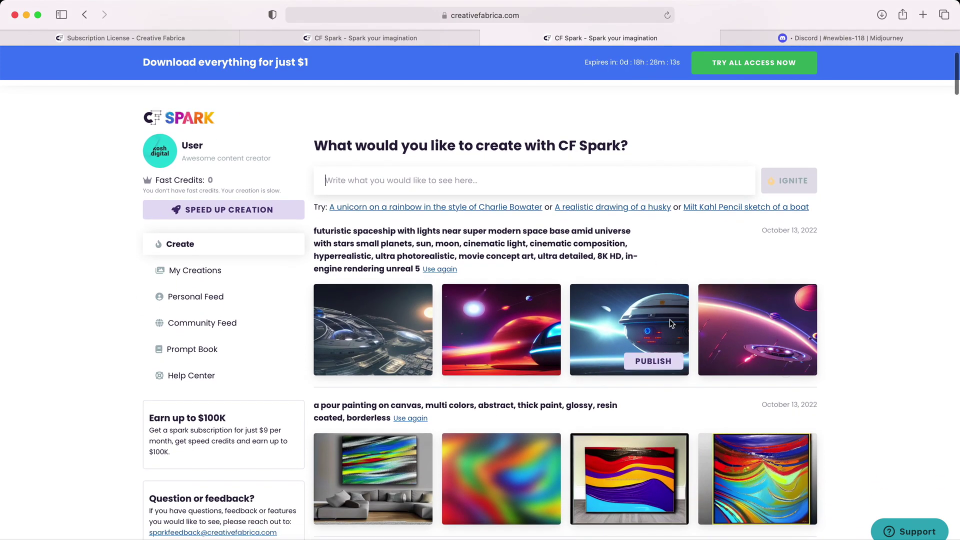
scroll(848, 407, down, 4)
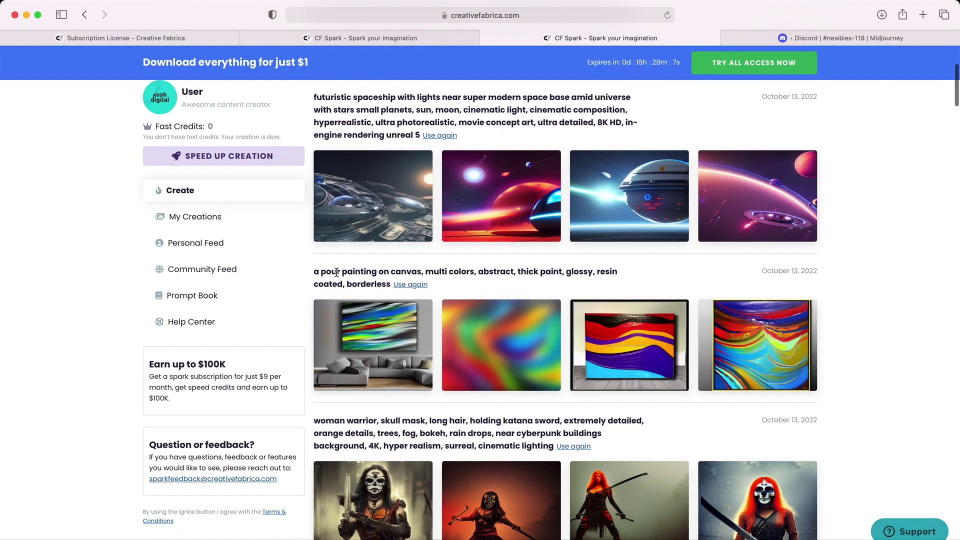
scroll(501, 345, down, 1)
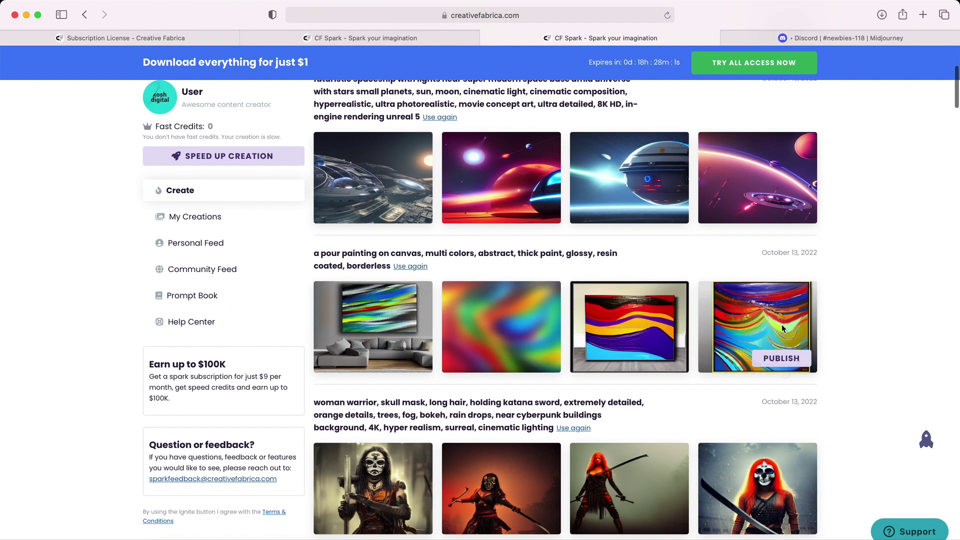
scroll(444, 392, down, 2)
scroll(444, 392, down, 10)
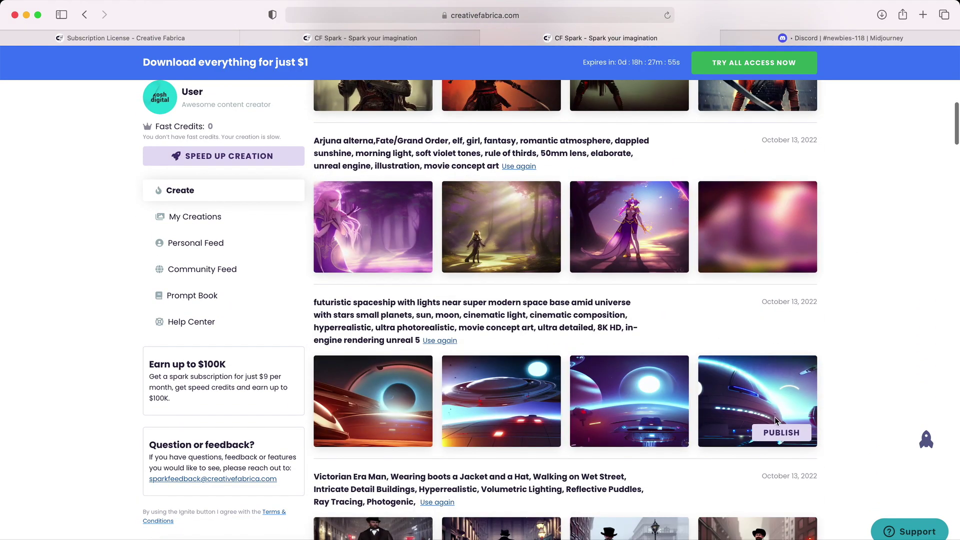
scroll(837, 393, down, 15)
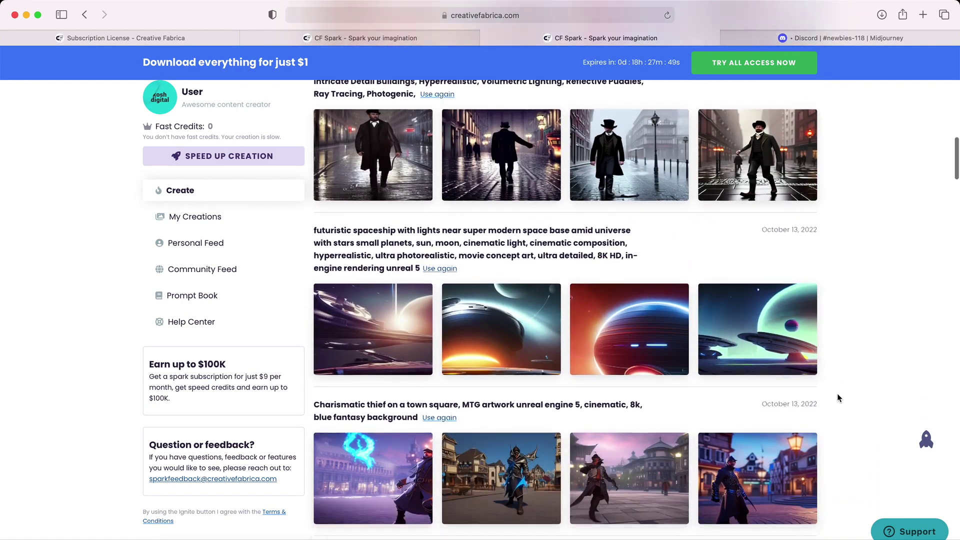
scroll(837, 393, down, 20)
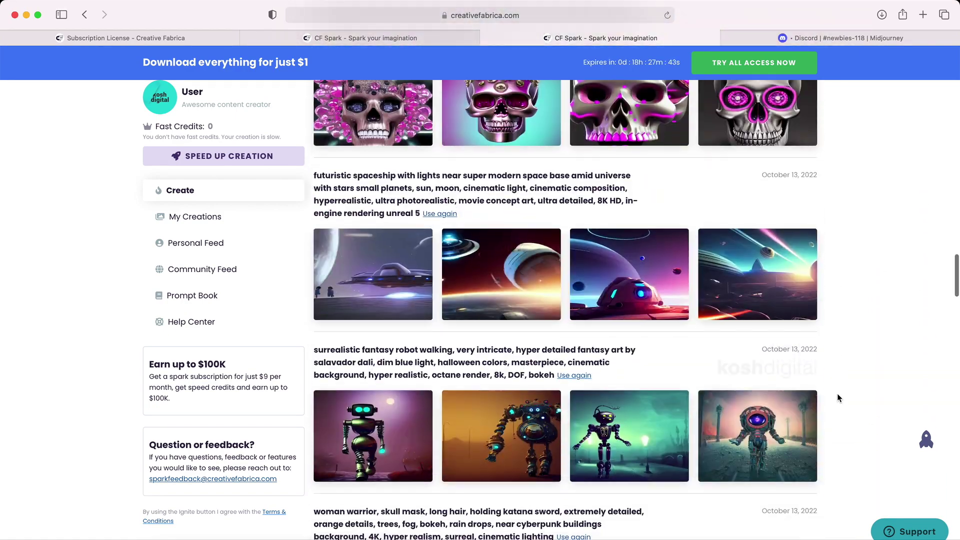
scroll(755, 412, down, 20)
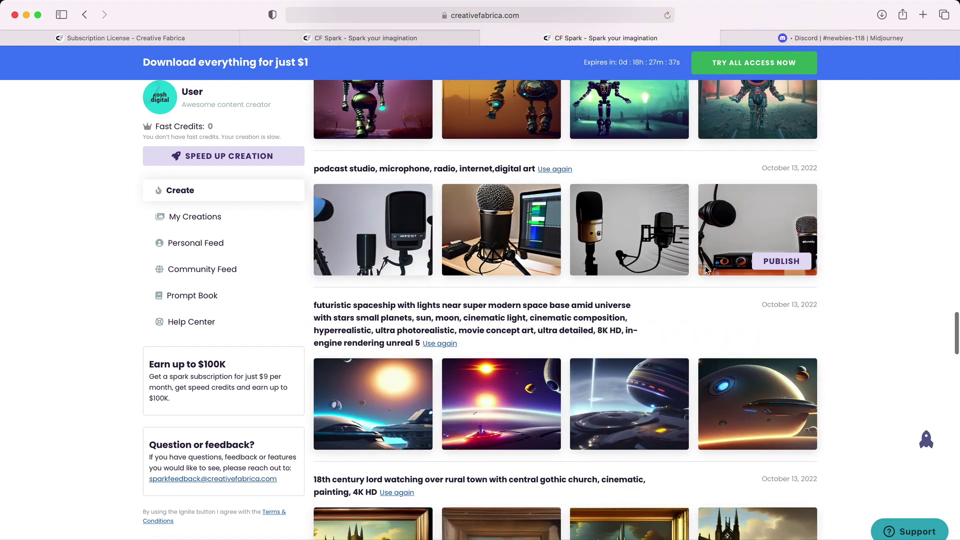
scroll(845, 361, down, 5)
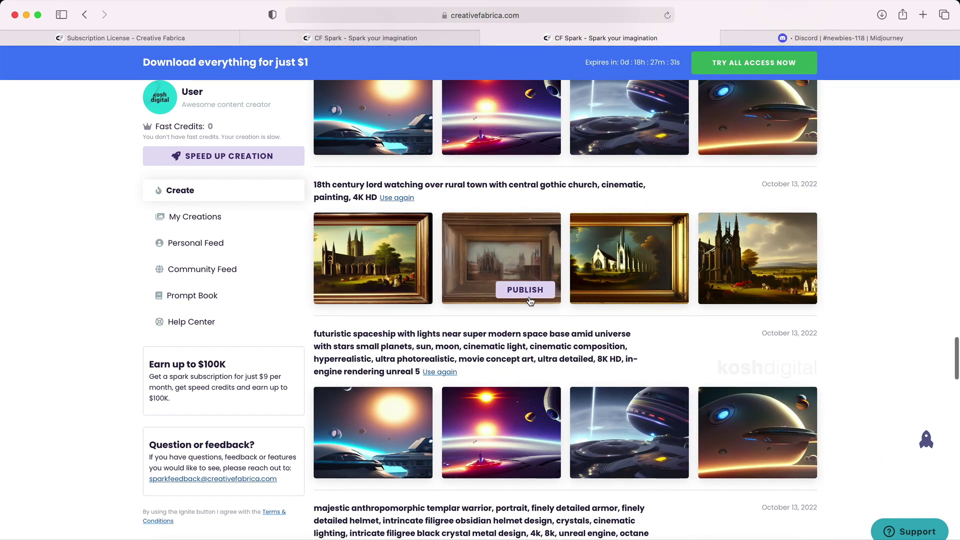
scroll(532, 310, down, 3)
scroll(750, 360, down, 3)
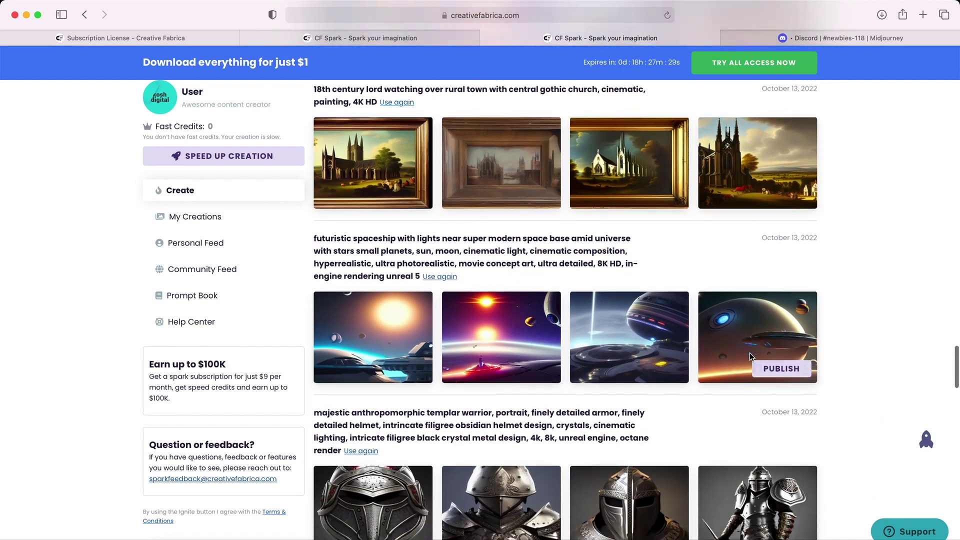
scroll(750, 356, down, 1)
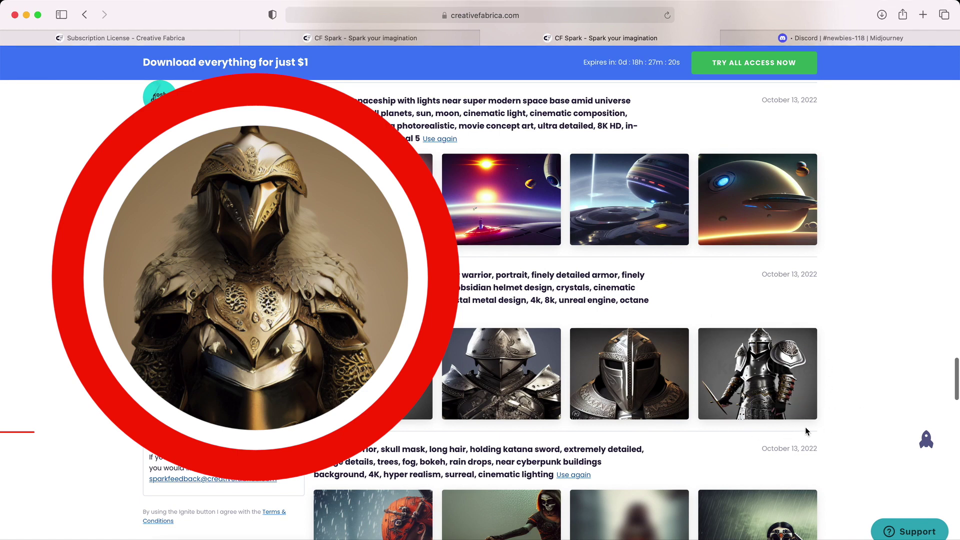
mouse_move(807, 408)
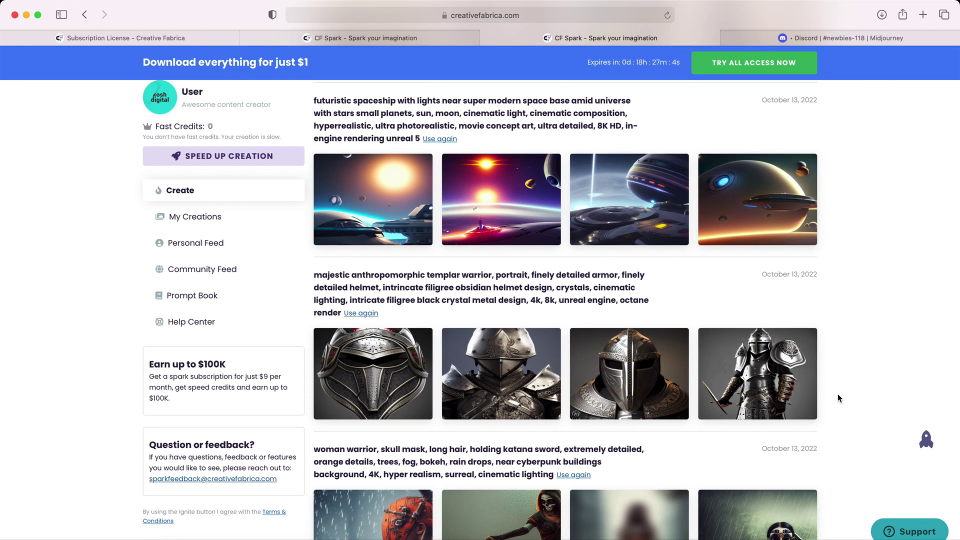
scroll(820, 459, down, 1)
scroll(820, 459, down, 10)
Begin the image prompt with "surrealistic fantasy flamingo, sun, moon cinematic lighting, very intricate, hyper detailed fantasy art by Salvador Dali,"
scroll(523, 238, up, 20)
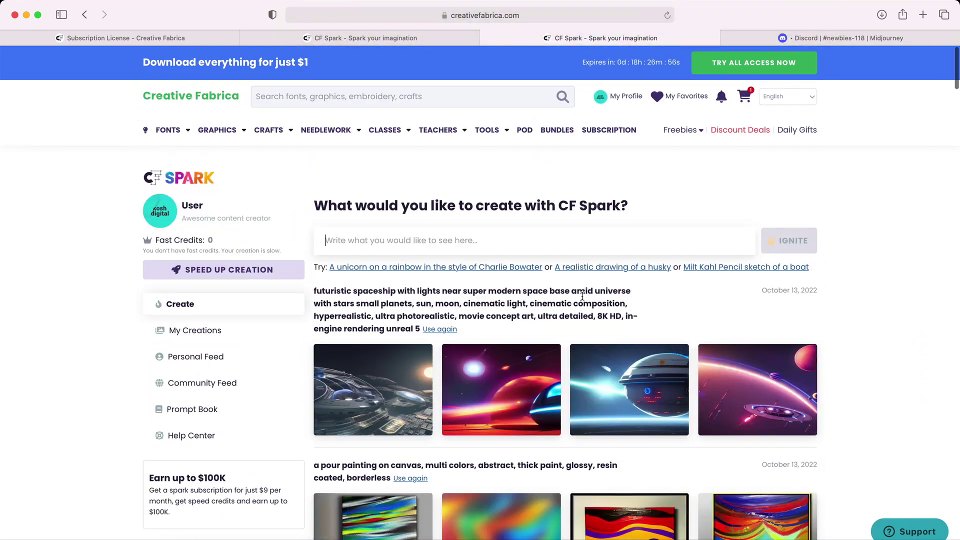
click(523, 239)
text(surrealistic f)
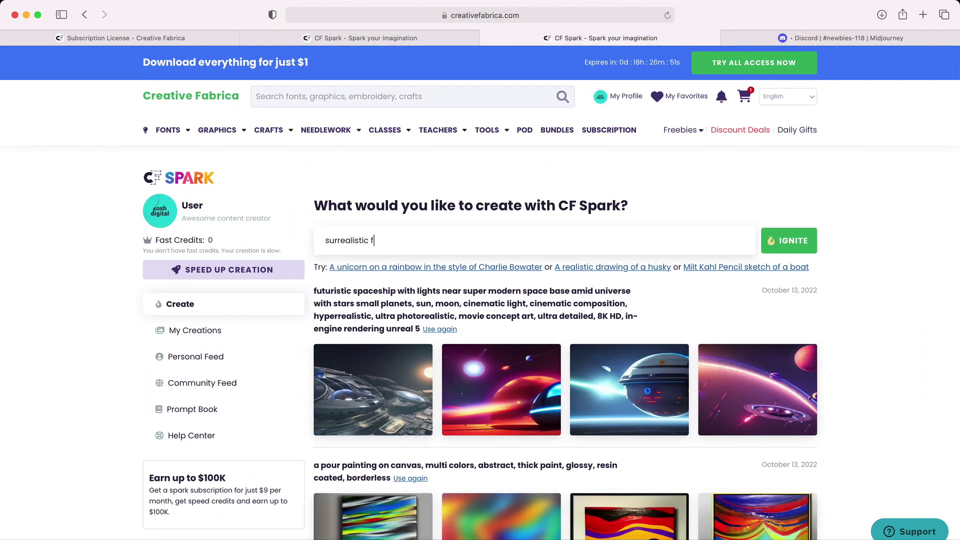
text(antasy flamingo, sun, moon ci)
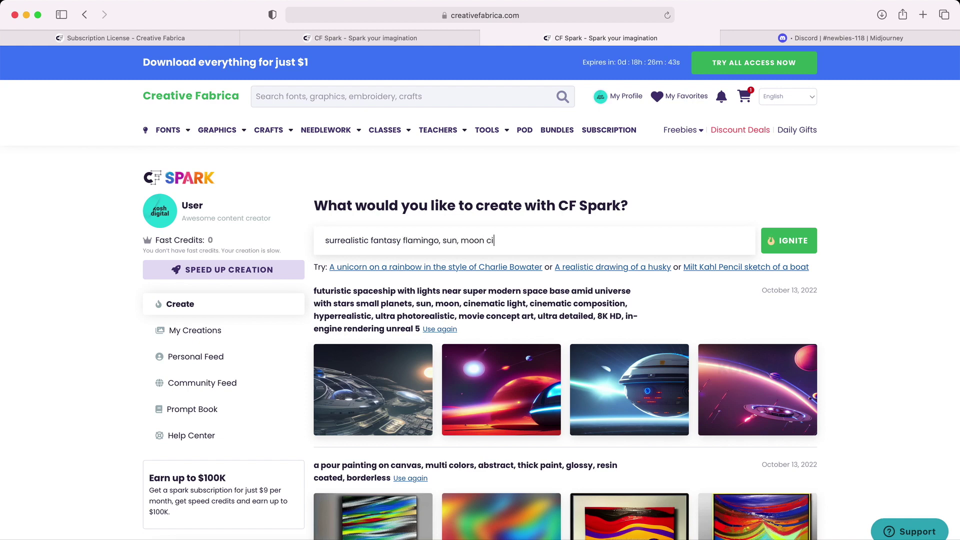
text(nematic lighting, very intricate, hype)
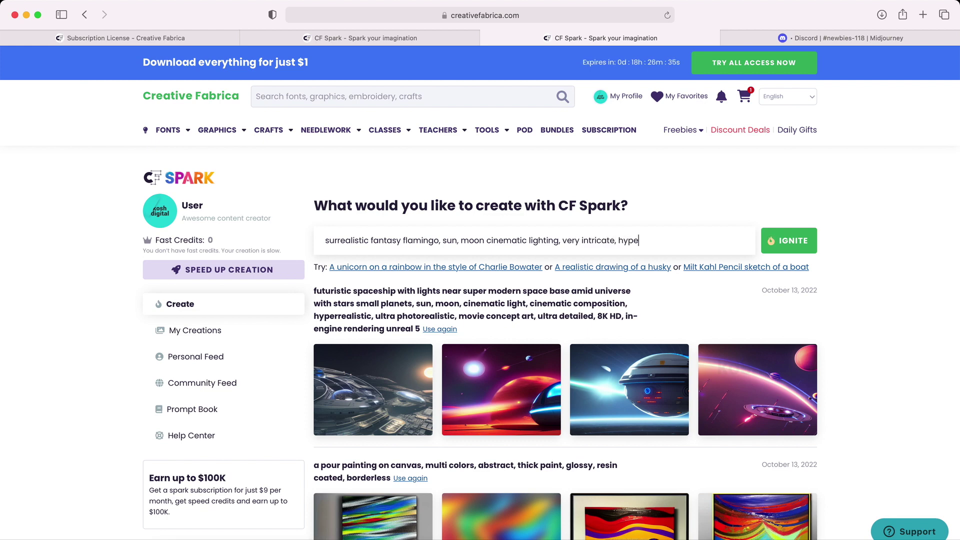
text(sy ar)
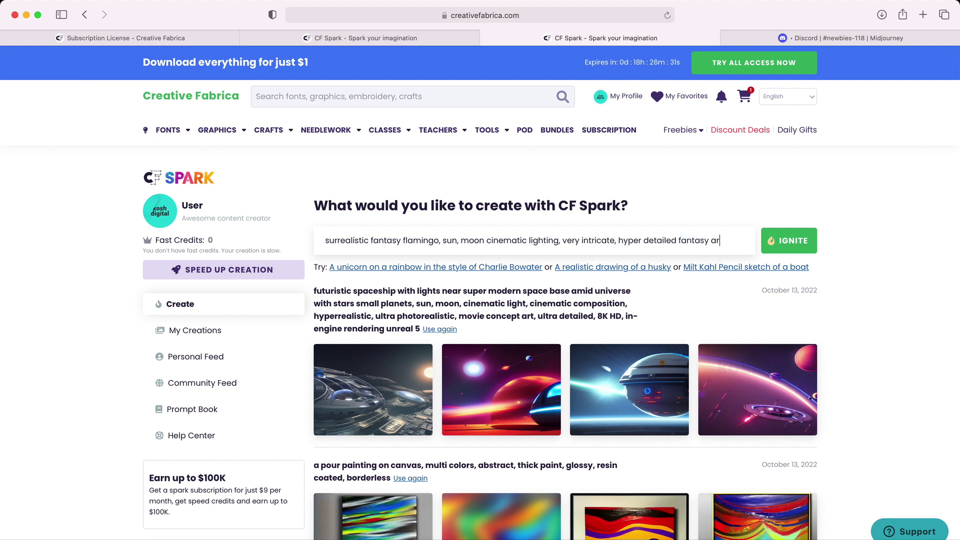
text(t by Sal)
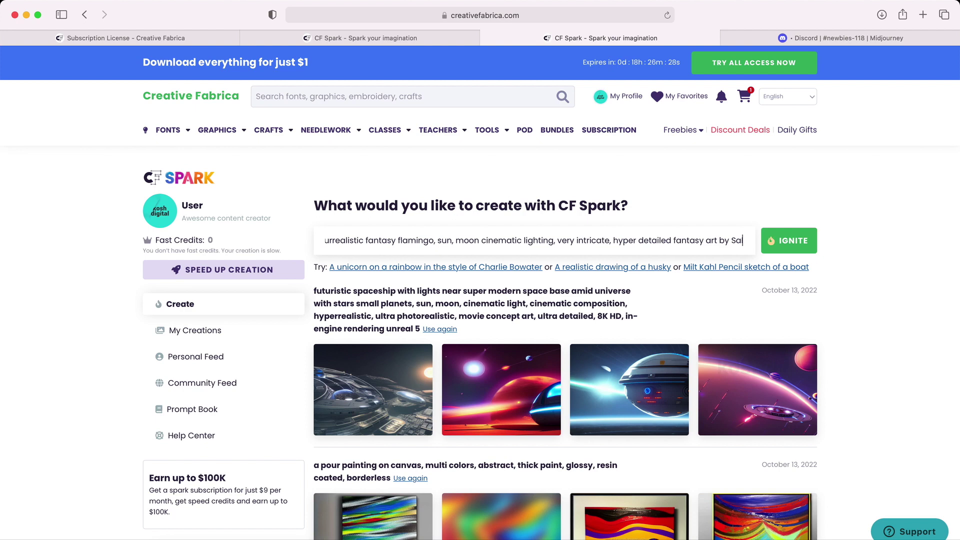
text(vador Dali,)
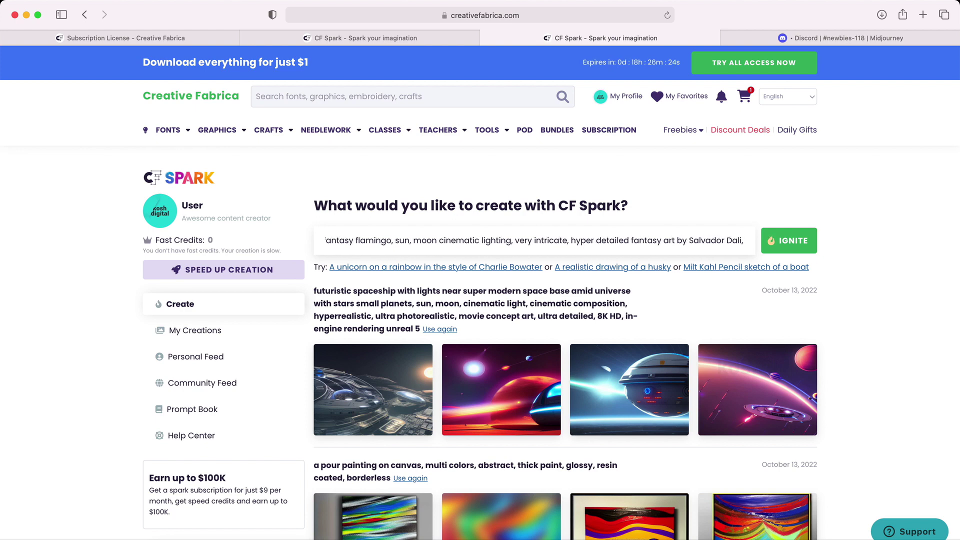
Extend the image prompt with "dim blue light, halloween color palette, masterpiece, cinematic background, hyper realism,"
drag(692, 240, 724, 240)
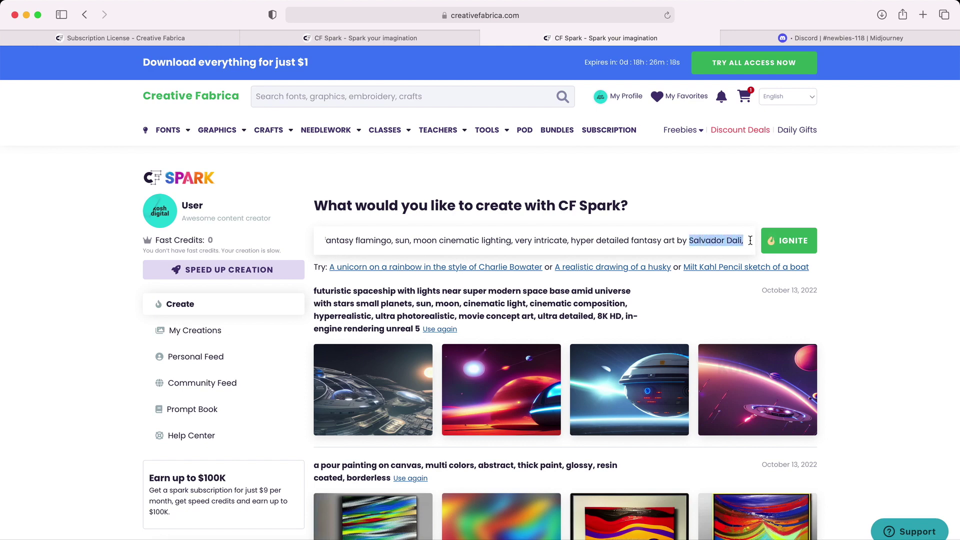
key(Right)
text(dim blue light,)
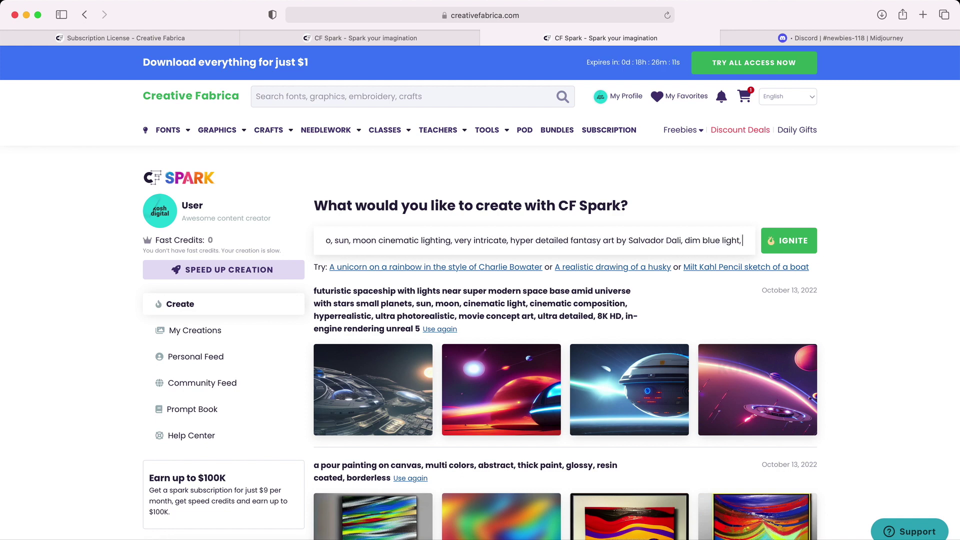
text( halloween color pa)
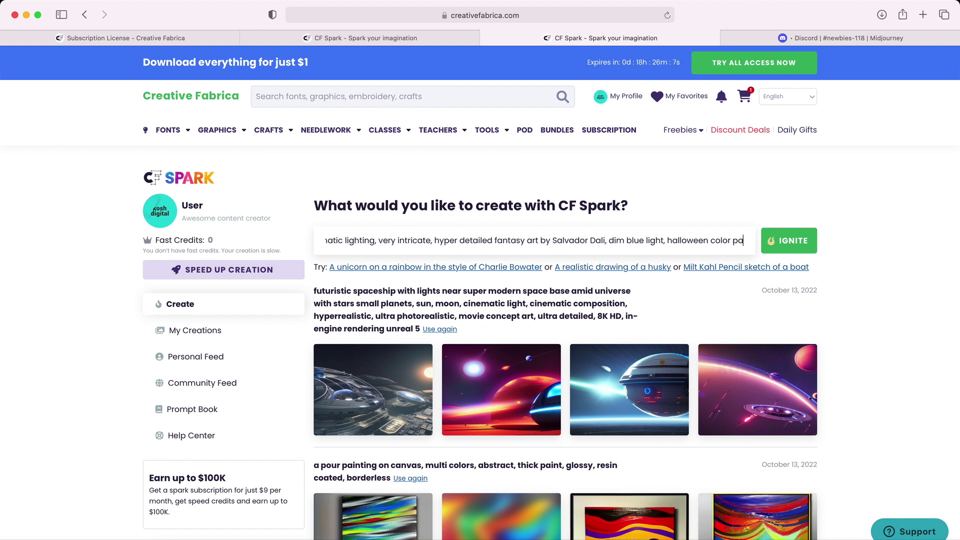
text(lette, masterpiece, cinematic background,)
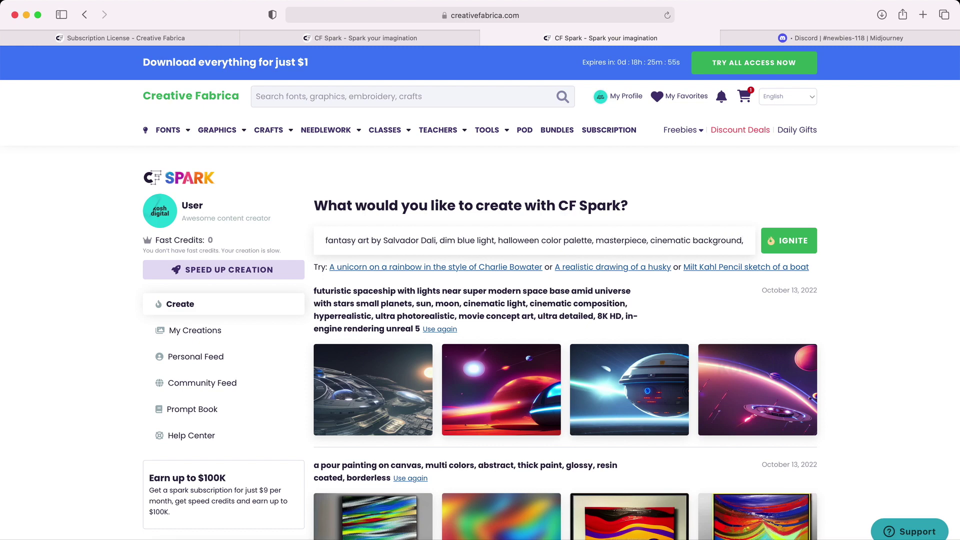
text( hyper realism,)
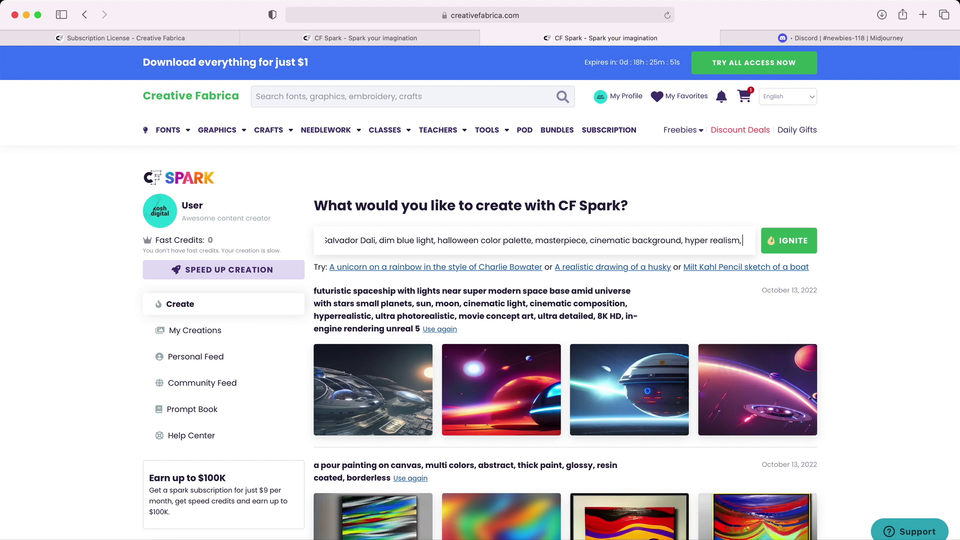
Finish the prompt with "octane render, 8k, dof, bokeh, cinematic composition, unreal engine 5" and generate the images
text( ovtone rende)
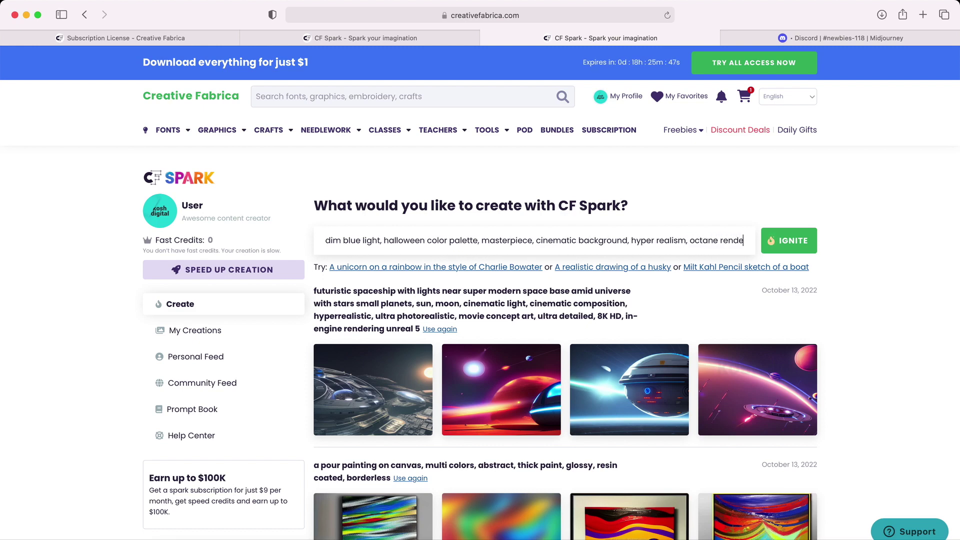
text(r, 8k, dof, bokeh, cinematic c)
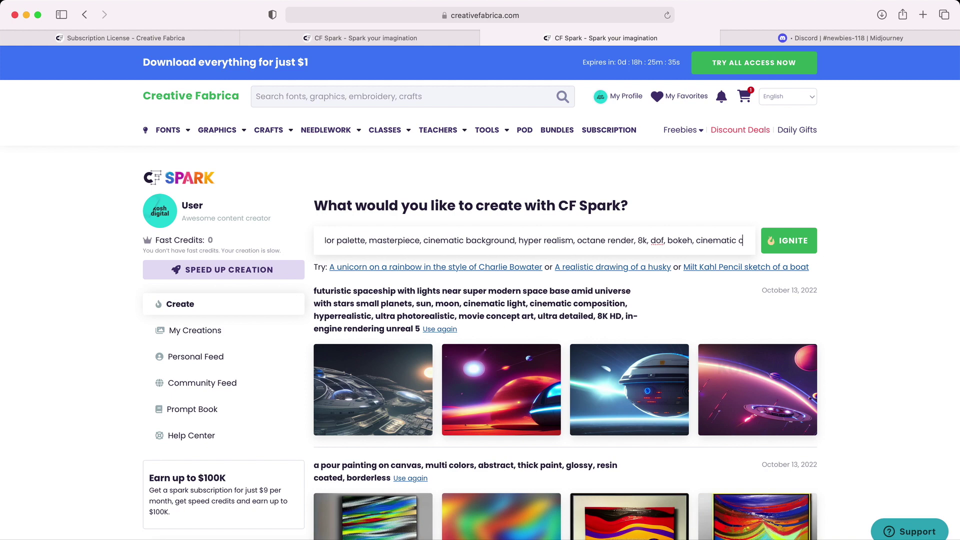
text(omposition, unreal engine 5)
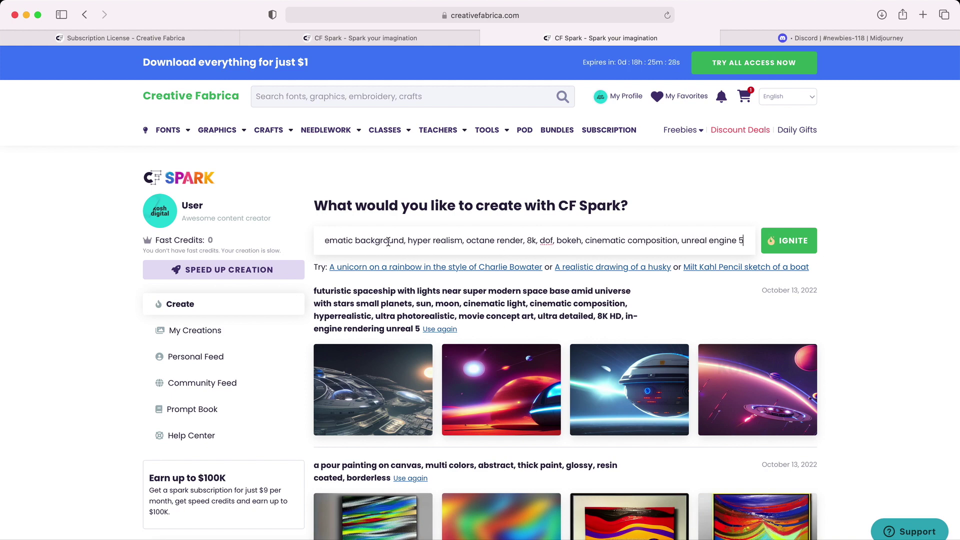
drag(393, 242, 719, 238)
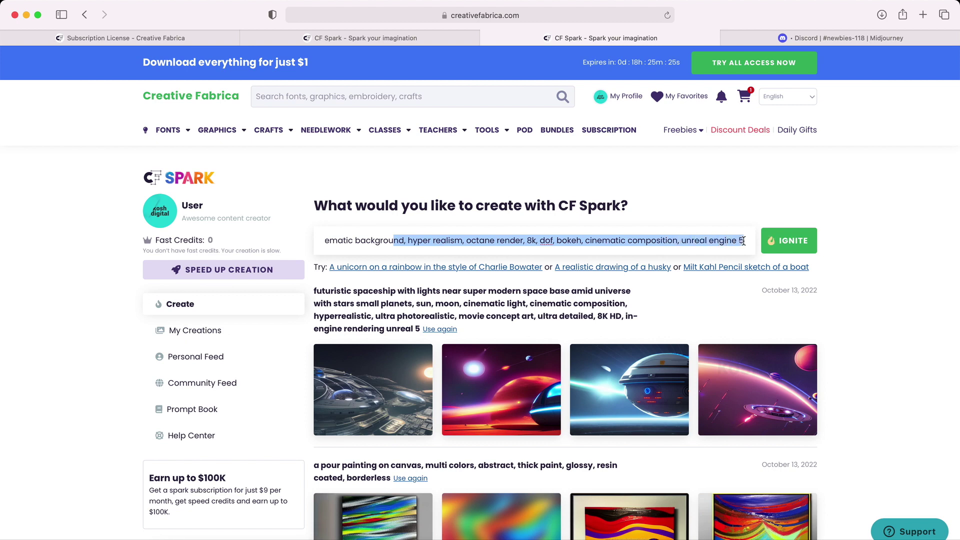
click(787, 243)
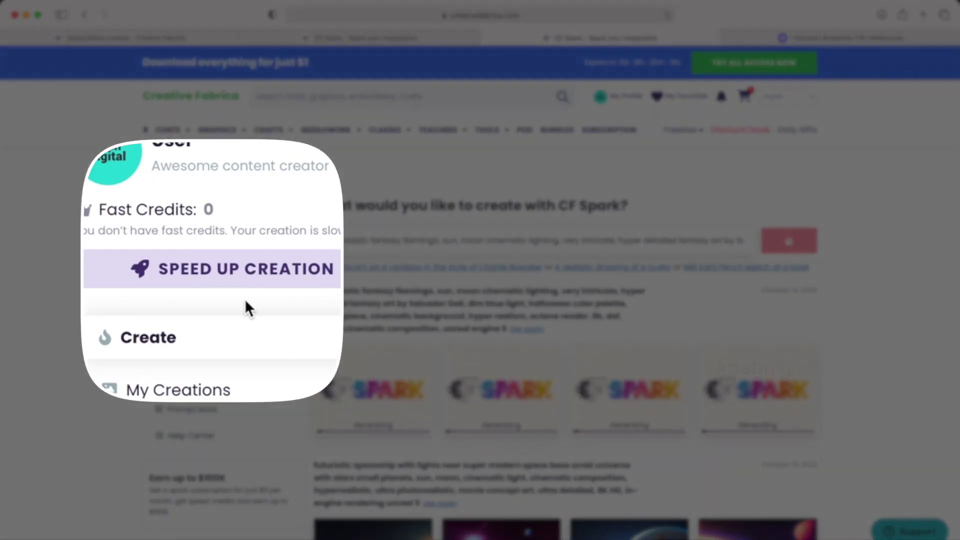
Review the fast credits and the price and terms of the CF Spark – Creator subscription in the shopping cart
drag(218, 210, 99, 209)
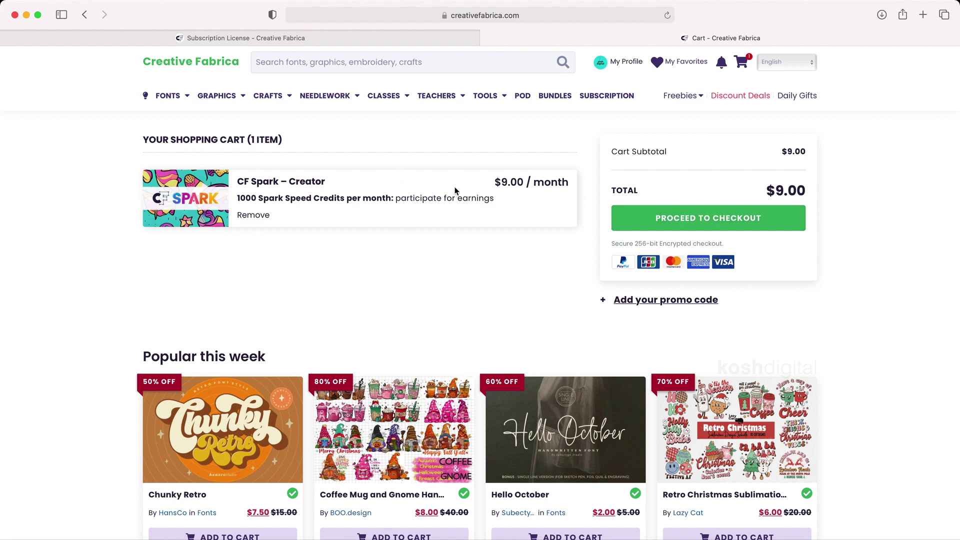
drag(491, 181, 534, 179)
click(378, 212)
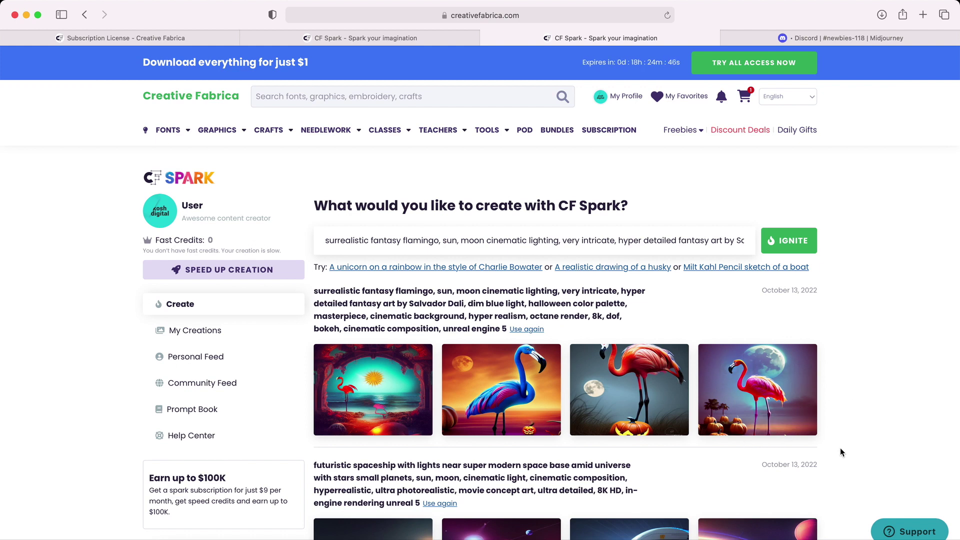
Generate another set of images from the same flamingo prompt and read the fast credits and Earn up to $100K information
mouse_move(688, 399)
click(783, 241)
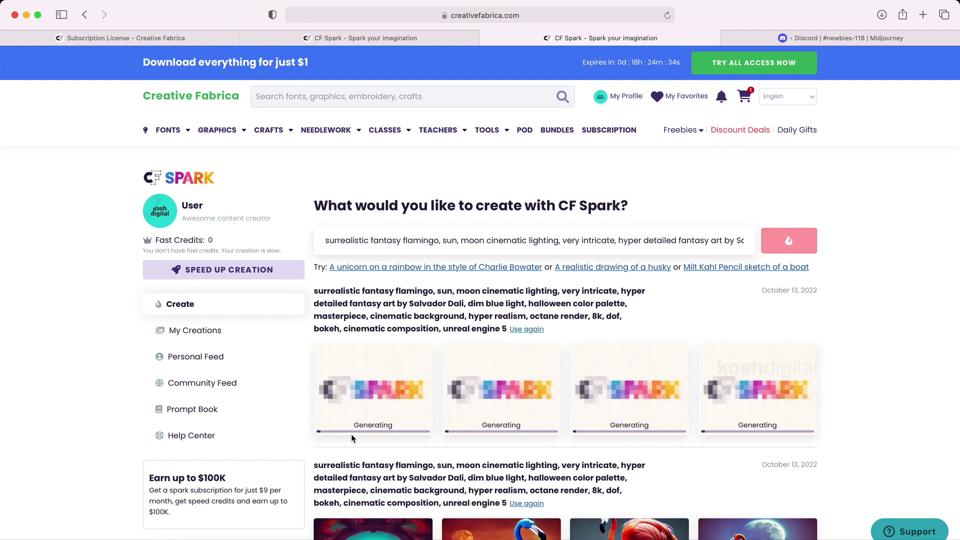
drag(159, 240, 213, 240)
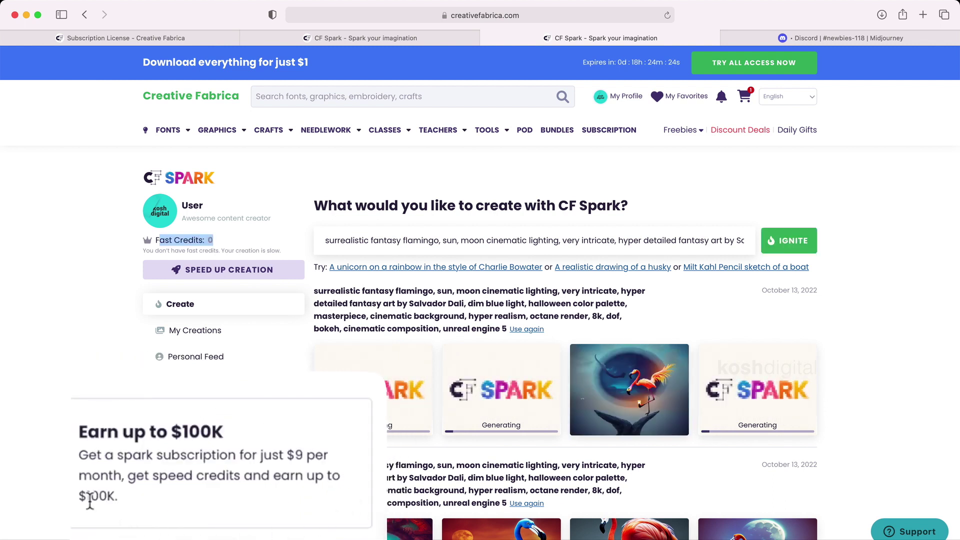
click(384, 476)
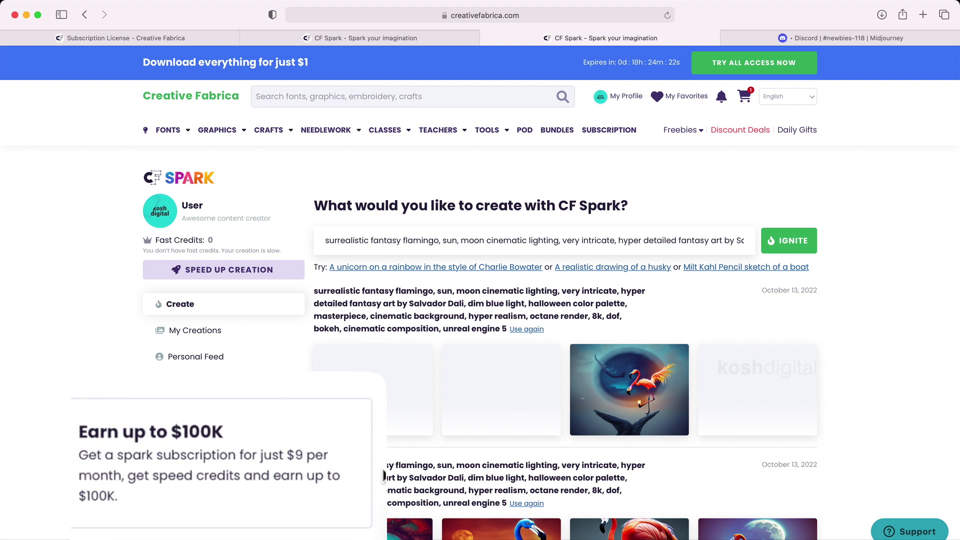
drag(315, 455, 262, 455)
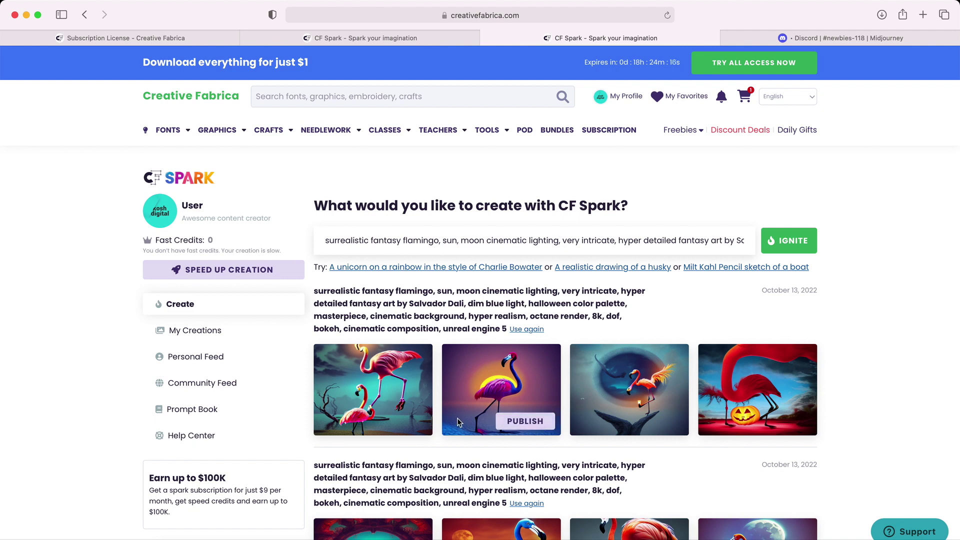
Publish the flamingo image with the yellow sun from the newest set and view its graphic page down to the prompt used
click(530, 421)
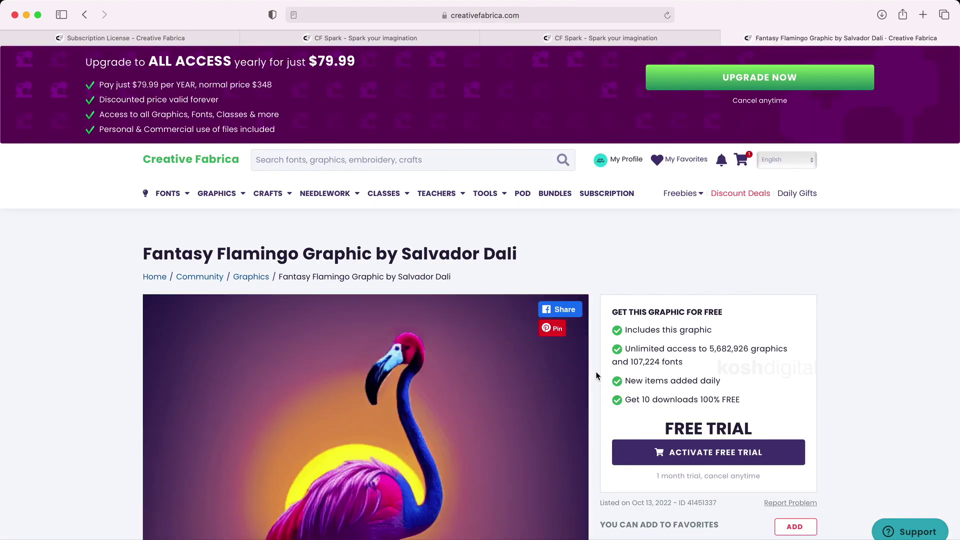
scroll(596, 375, down, 3)
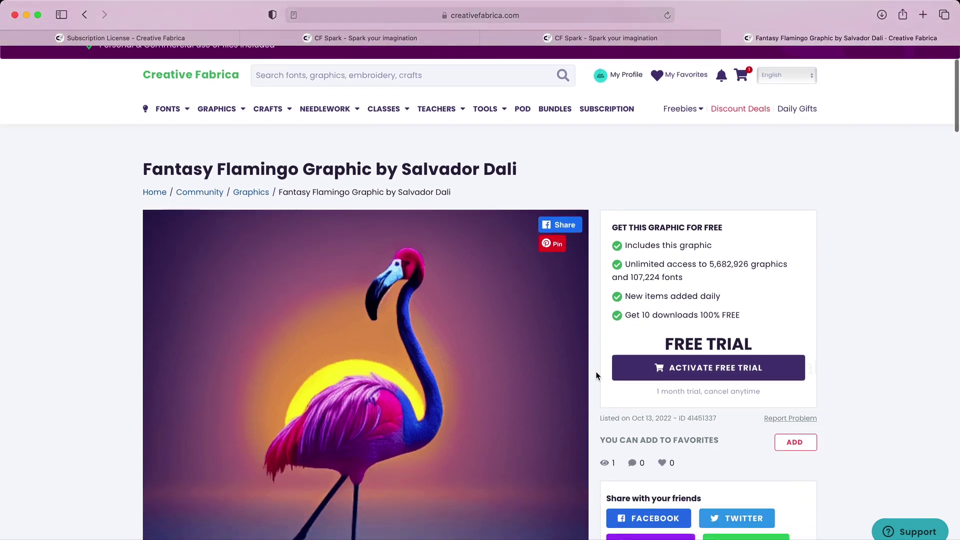
scroll(434, 401, down, 3)
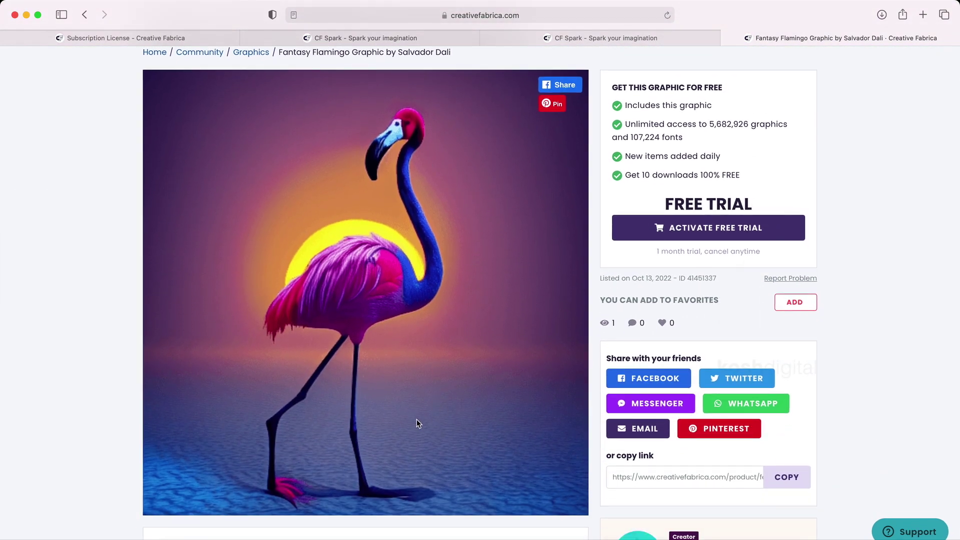
scroll(416, 423, down, 6)
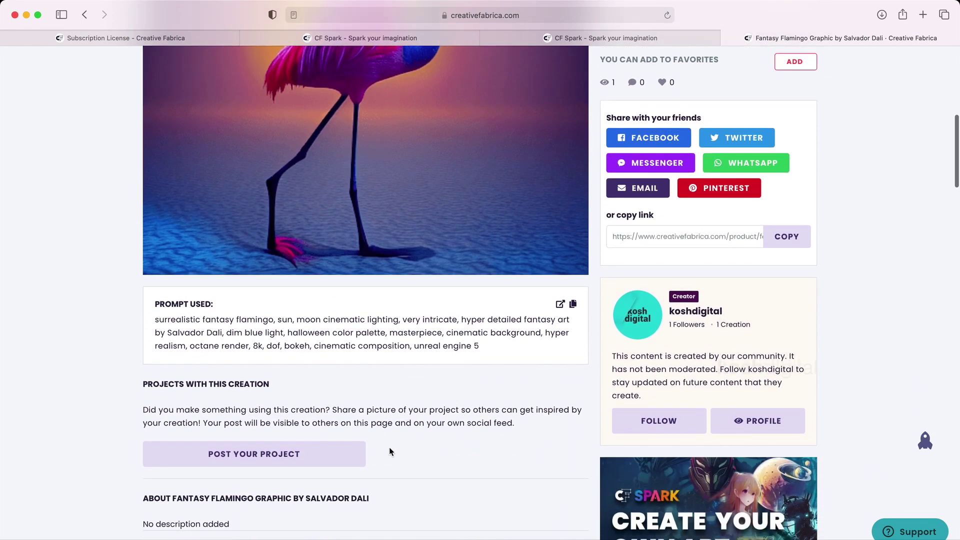
Try to post a project for the published flamingo graphic, read the unlock offer and dismiss it
click(276, 457)
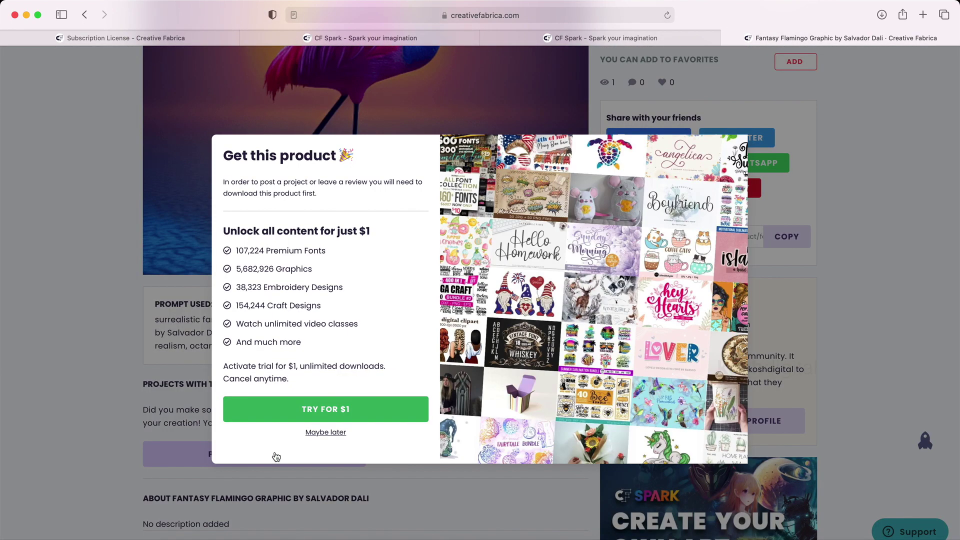
double_click(276, 268)
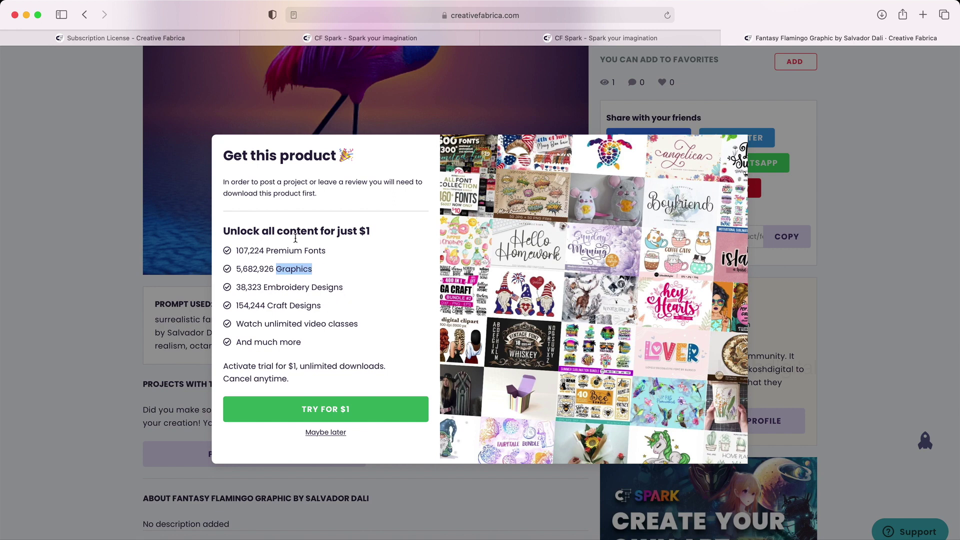
drag(374, 235, 231, 228)
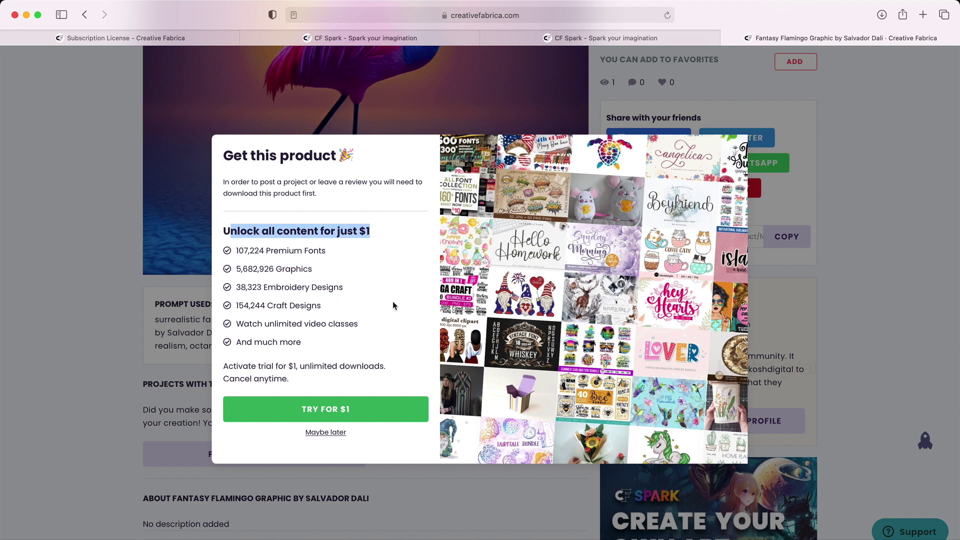
click(382, 409)
Review the published flamingo graphic's page, including its artwork, sharing options and free trial terms
scroll(670, 431, up, 5)
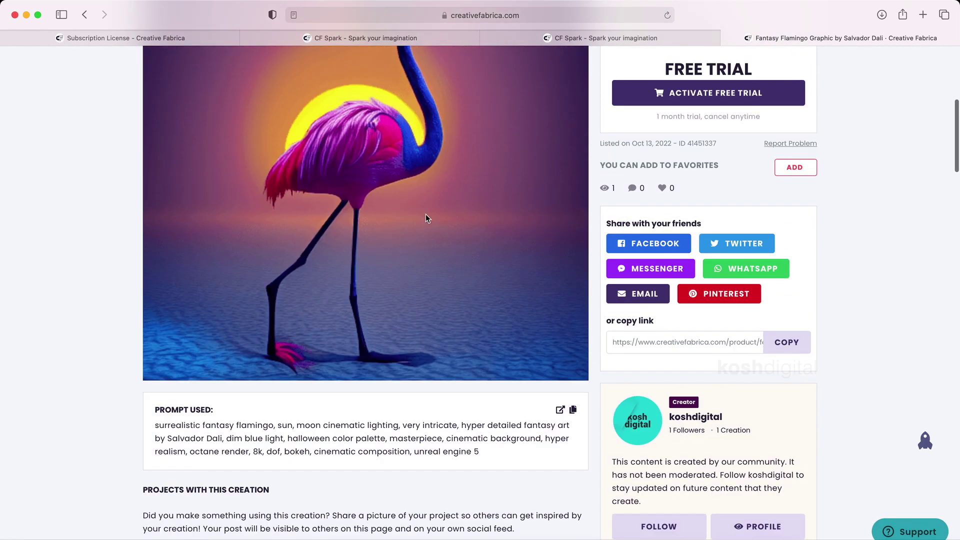
scroll(398, 180, up, 5)
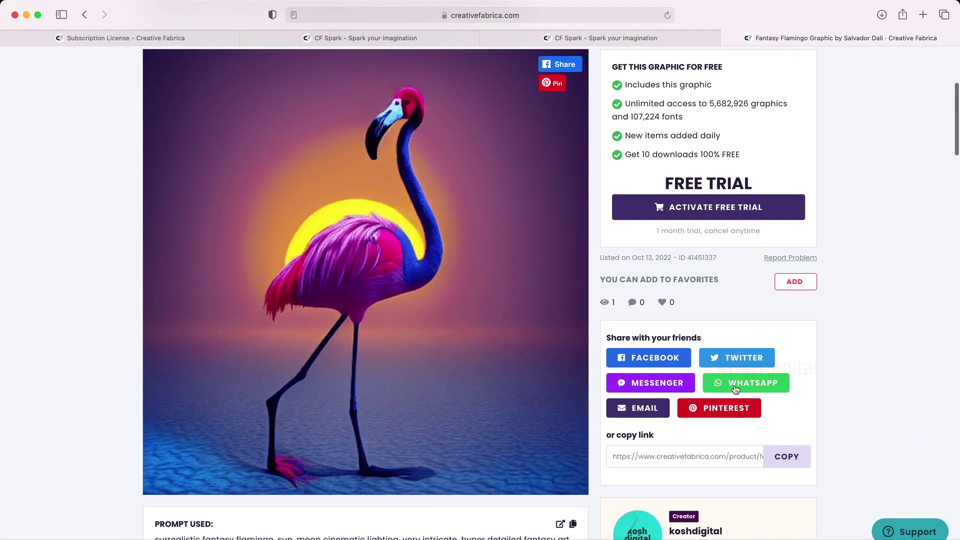
scroll(752, 370, up, 4)
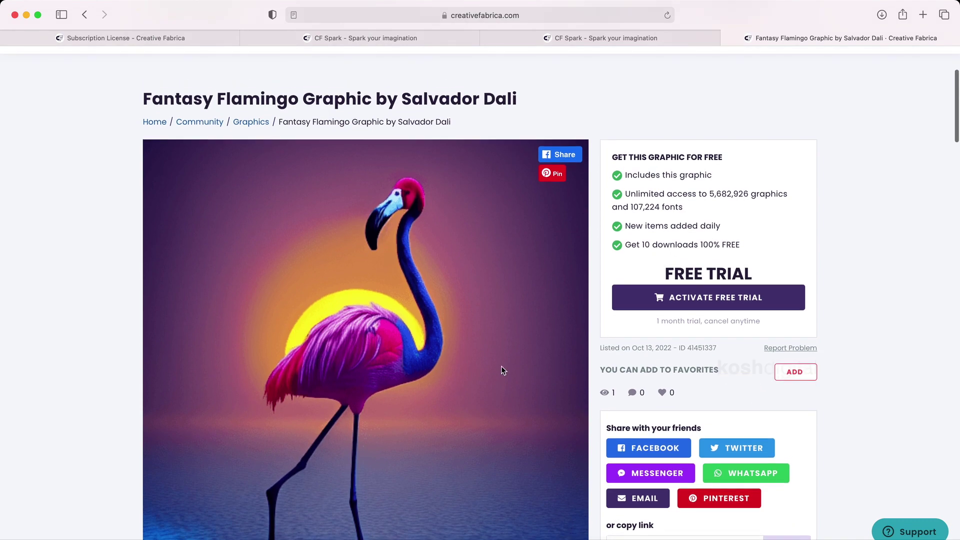
scroll(491, 368, down, 3)
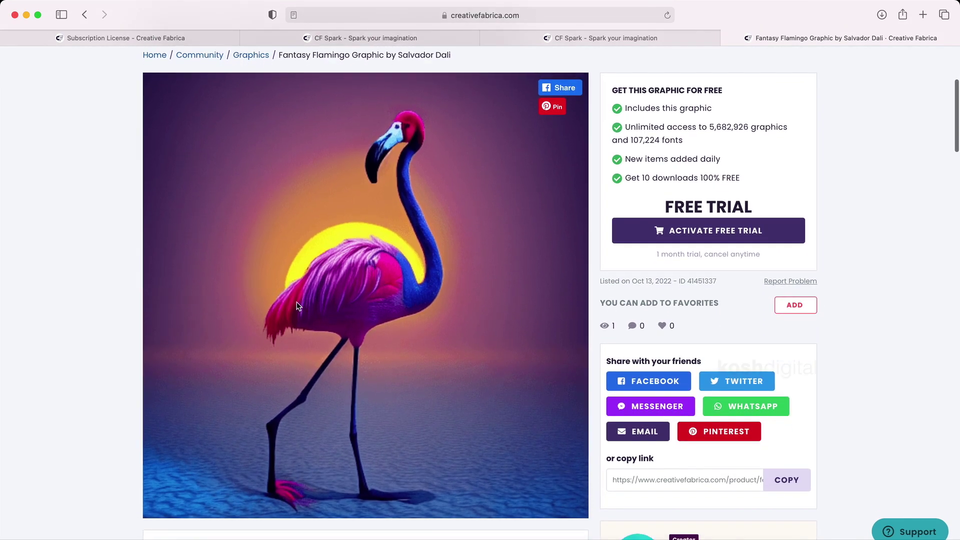
scroll(429, 330, up, 10)
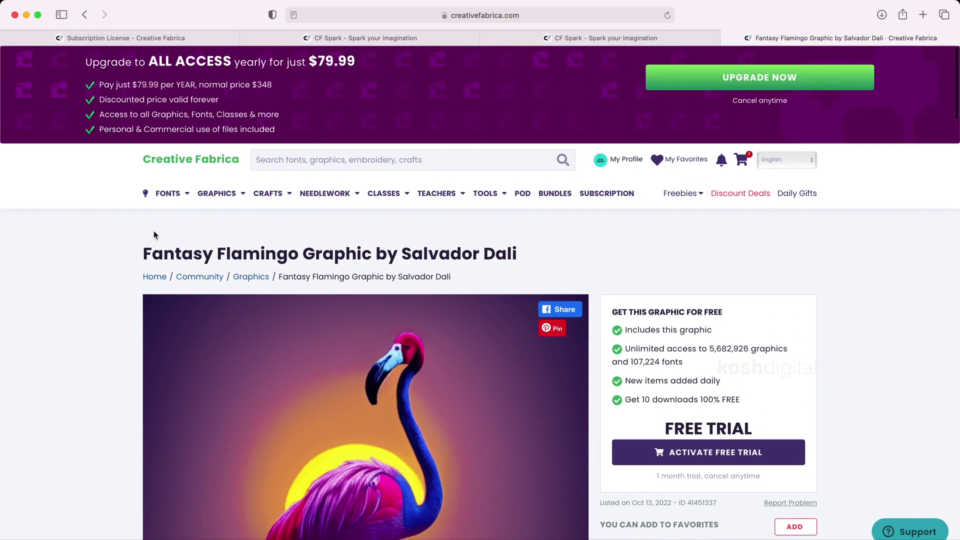
Look through the Creative Fabrica product categories and open the Print On Demand (POD) Assets page
mouse_move(170, 197)
mouse_move(214, 200)
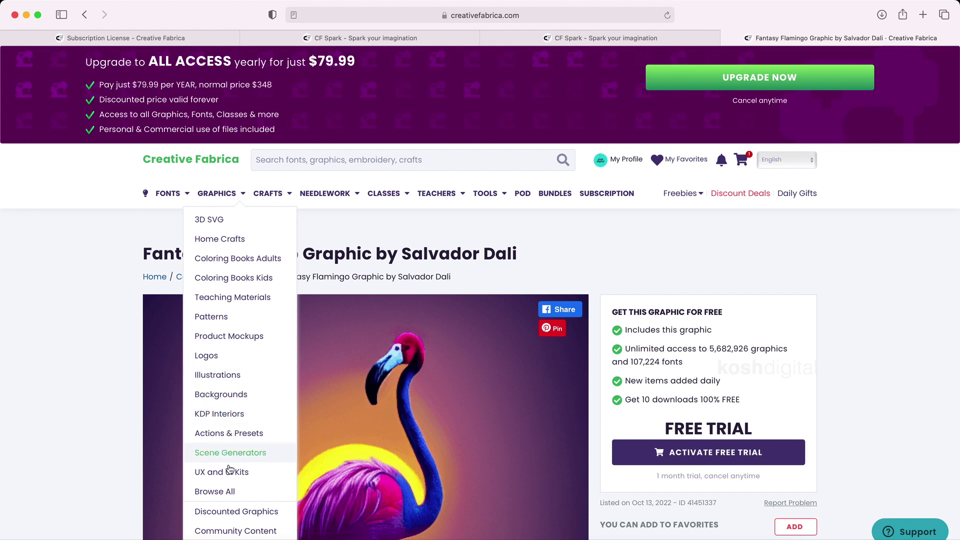
mouse_move(263, 202)
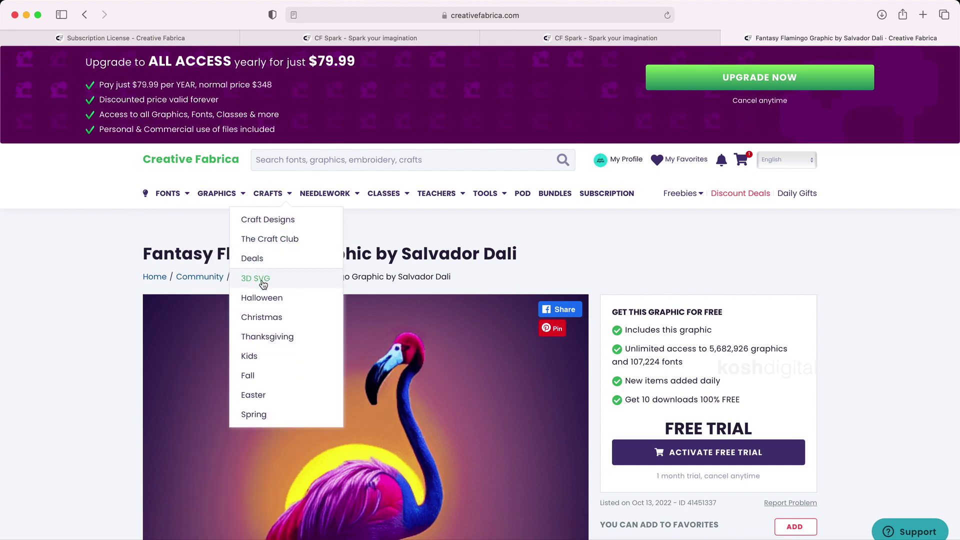
mouse_move(323, 200)
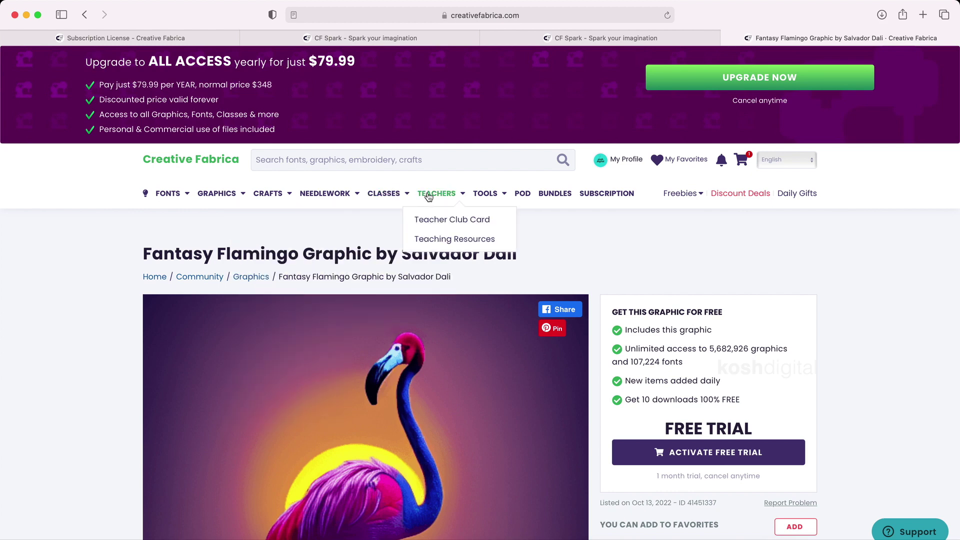
mouse_move(397, 197)
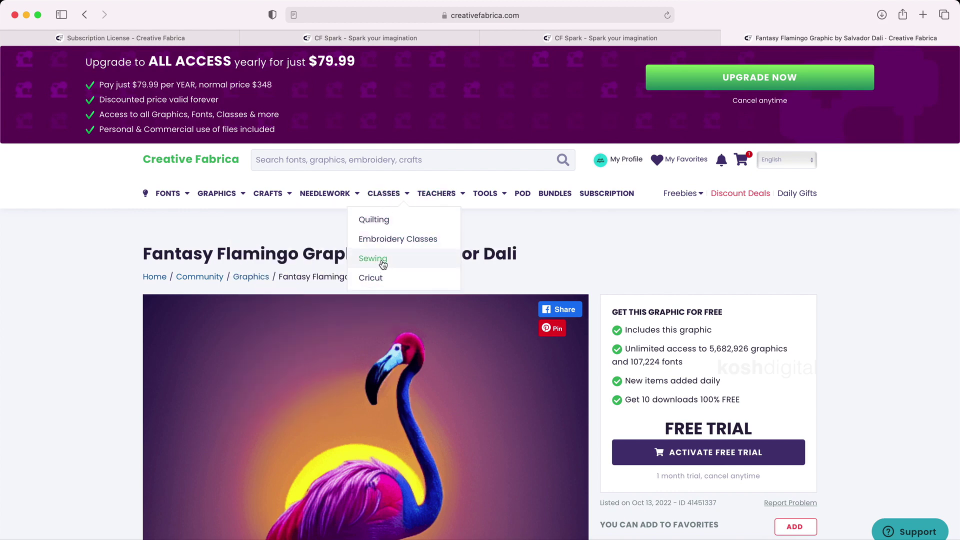
mouse_move(474, 203)
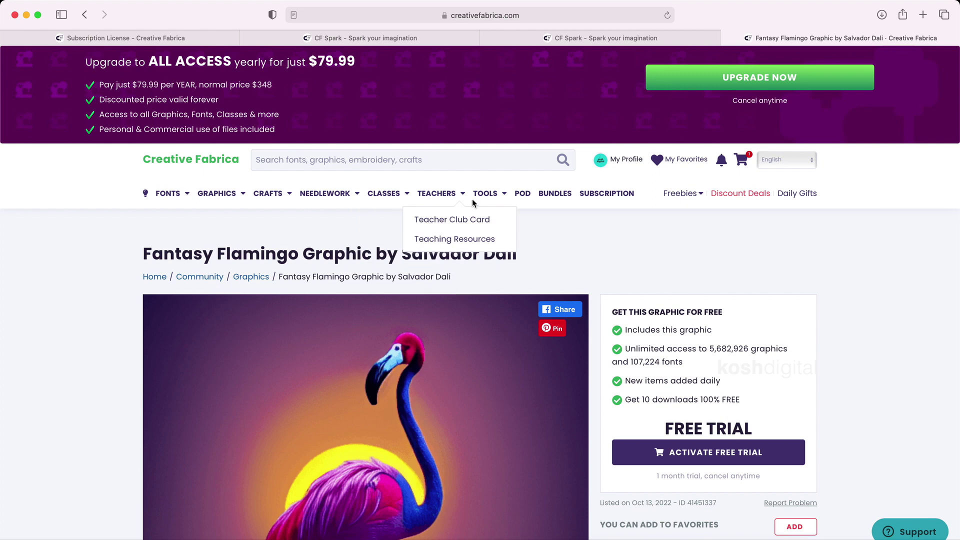
click(525, 196)
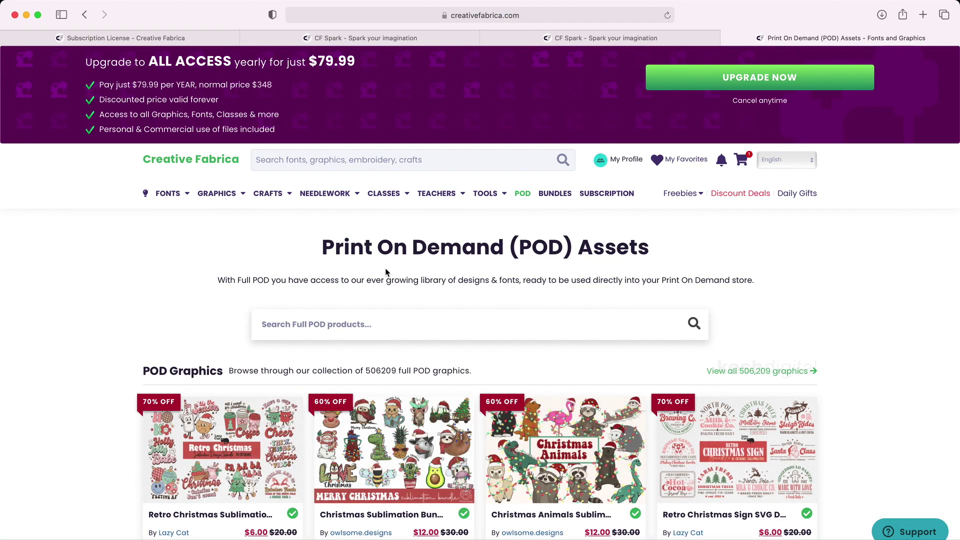
drag(321, 247, 502, 250)
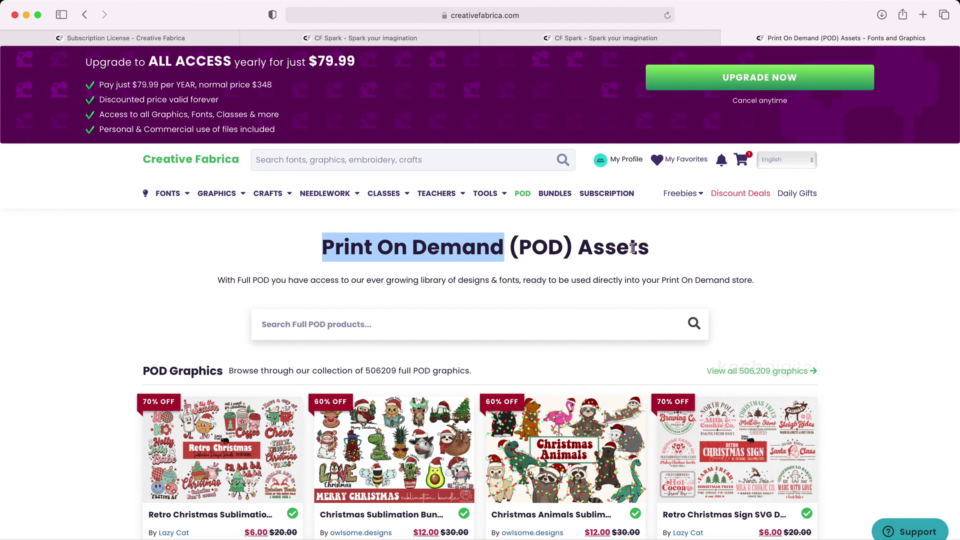
Close the Print On Demand page, open My Creations from CF Spark and review the published flamingo images with their prompt
key(super+w)
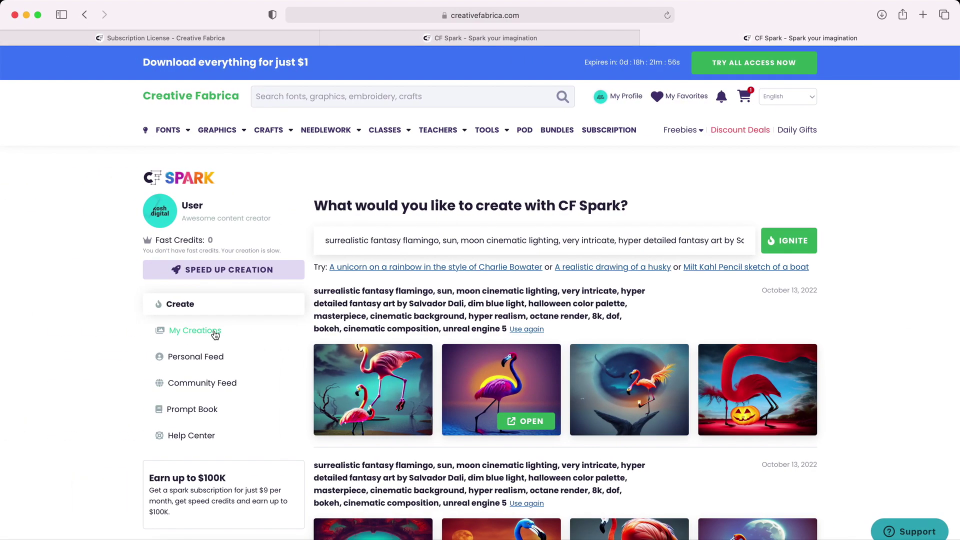
click(215, 335)
scroll(698, 452, down, 3)
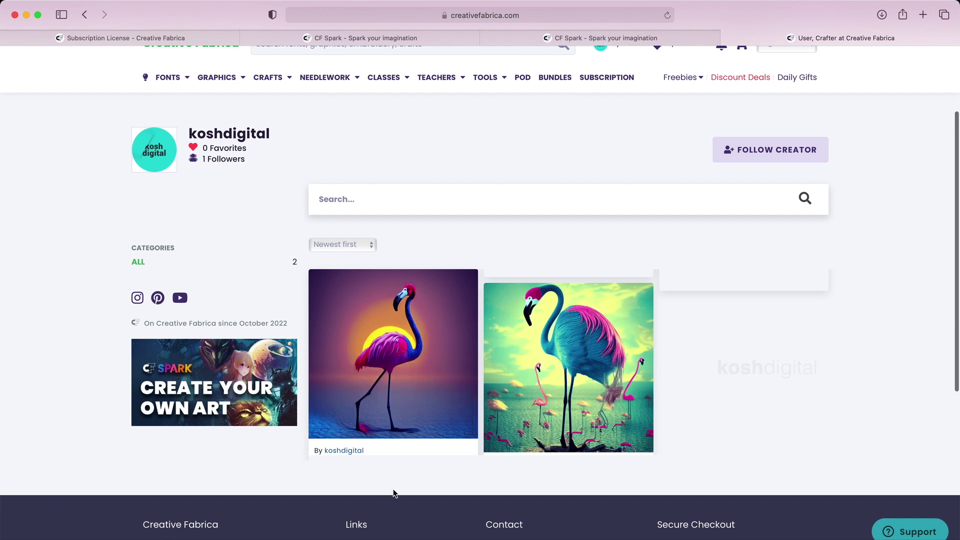
mouse_move(327, 363)
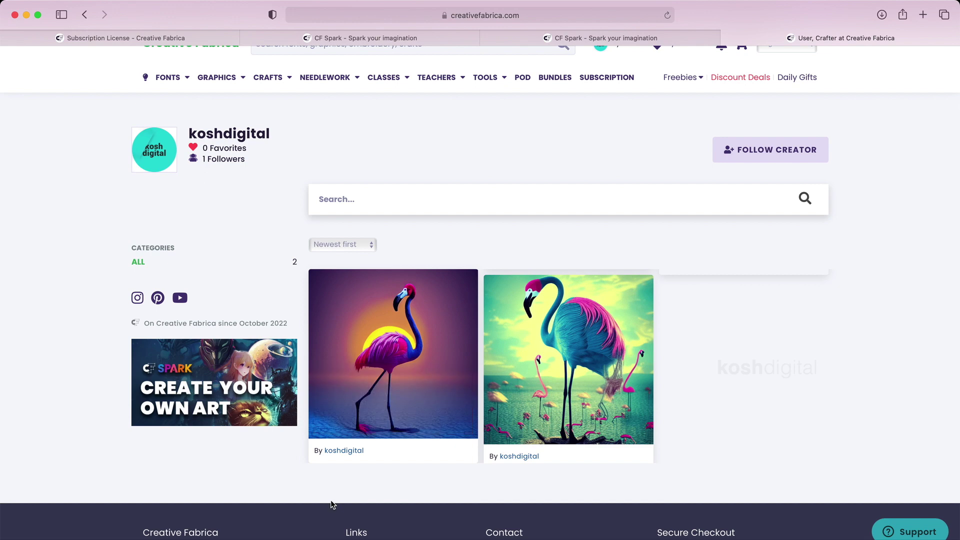
mouse_move(394, 366)
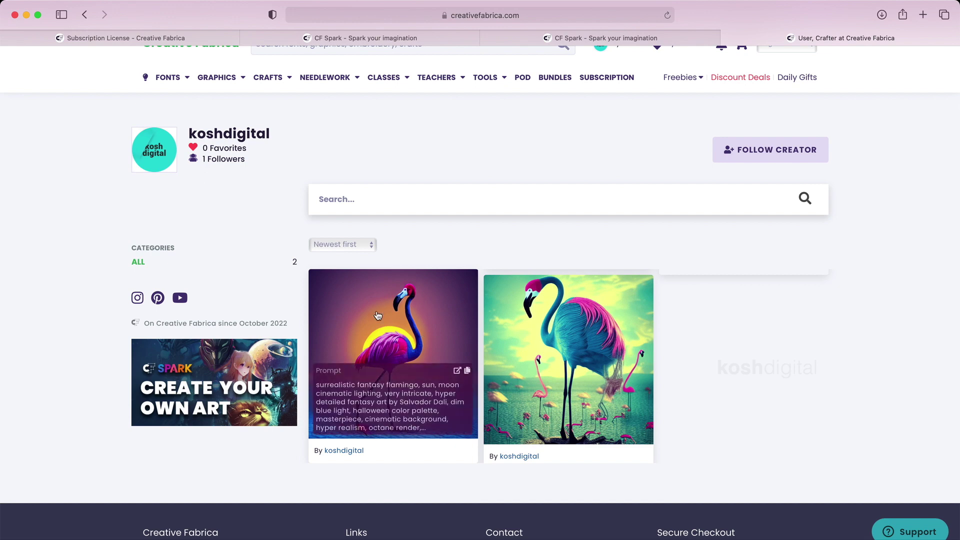
scroll(415, 365, up, 2)
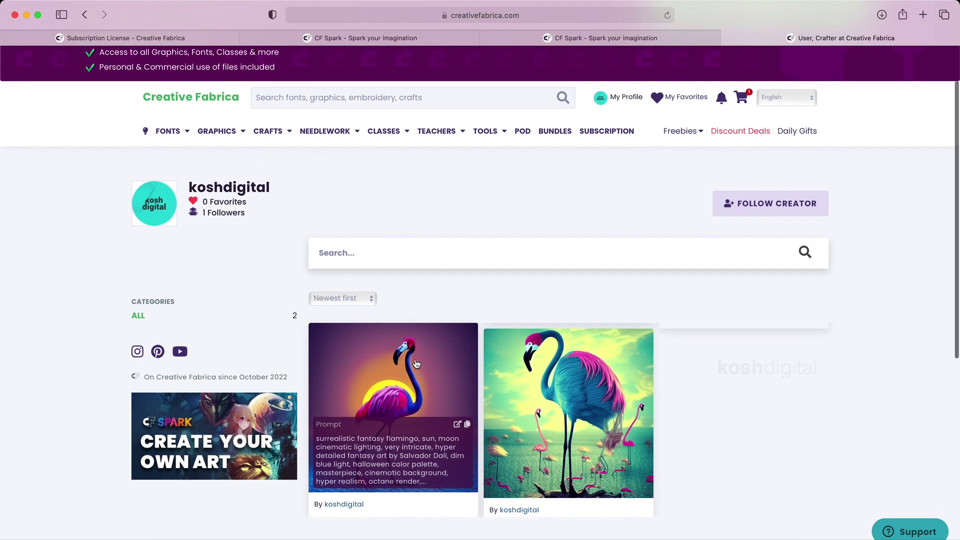
Open the Print On Demand (POD) Assets page and highlight its full heading
click(523, 131)
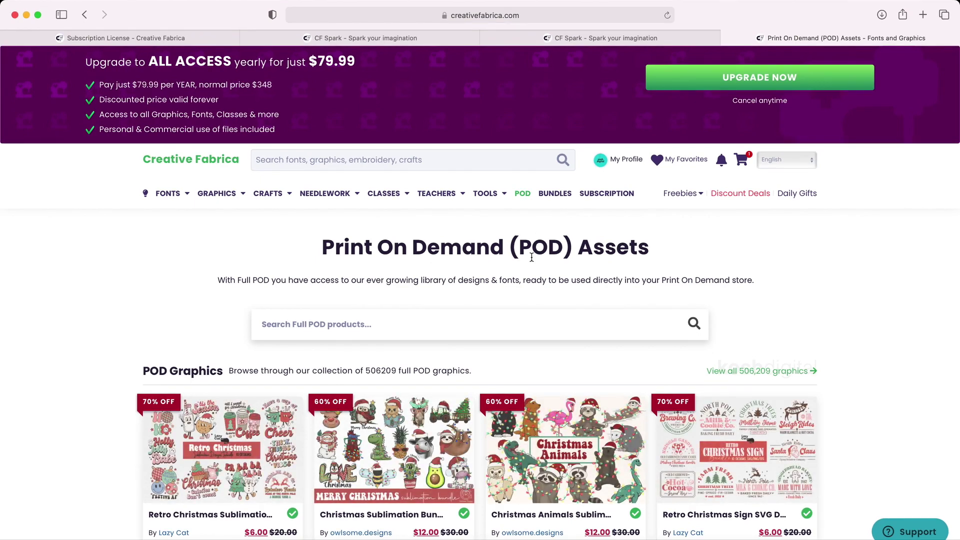
drag(324, 247, 658, 247)
mouse_move(395, 207)
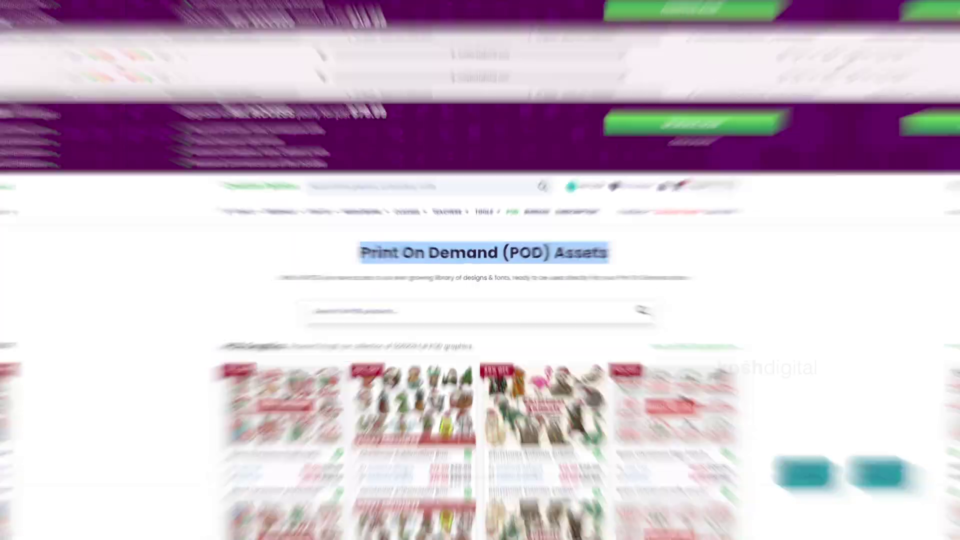
Switch to the Subscription License page and read the allowed and not allowed uses in the License Summary
click(134, 39)
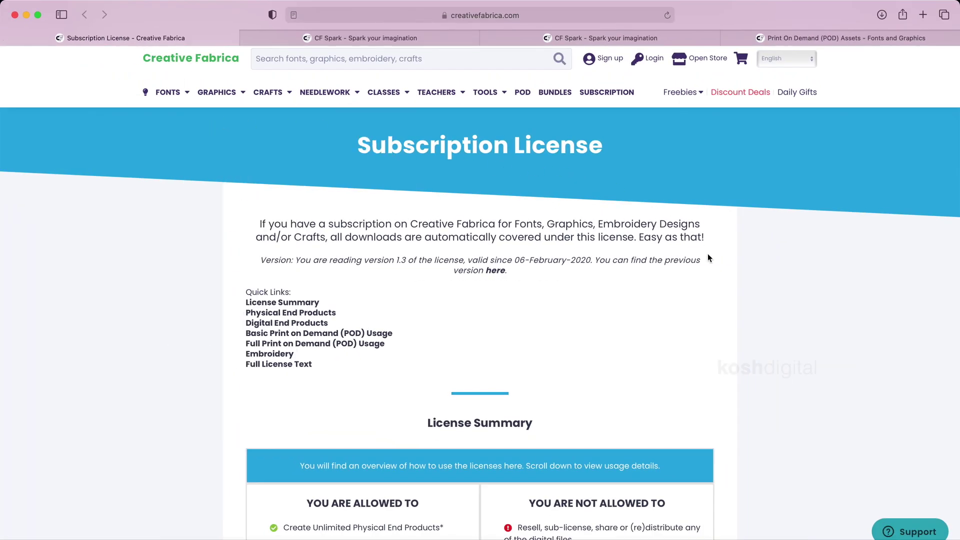
scroll(456, 425, down, 5)
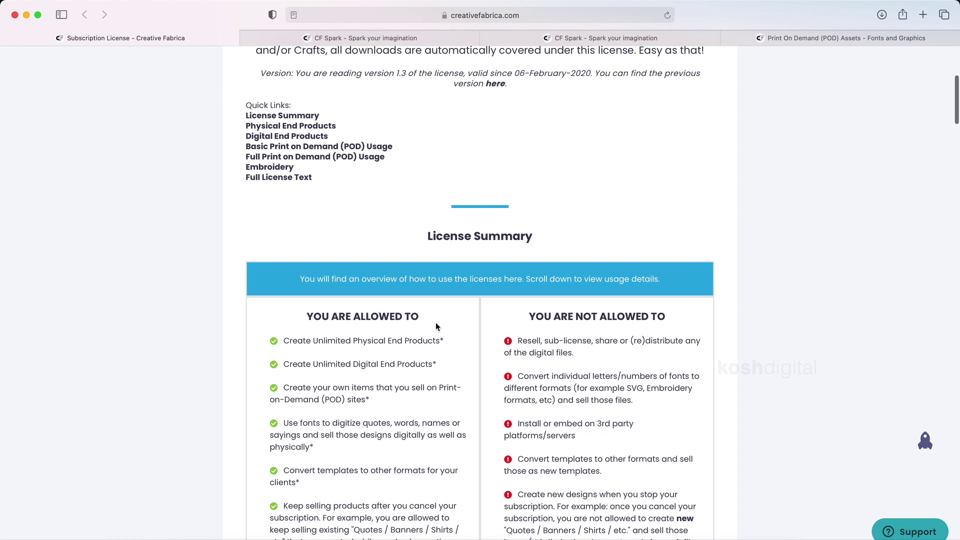
drag(415, 322, 315, 319)
drag(663, 315, 515, 314)
click(764, 358)
scroll(764, 358, down, 8)
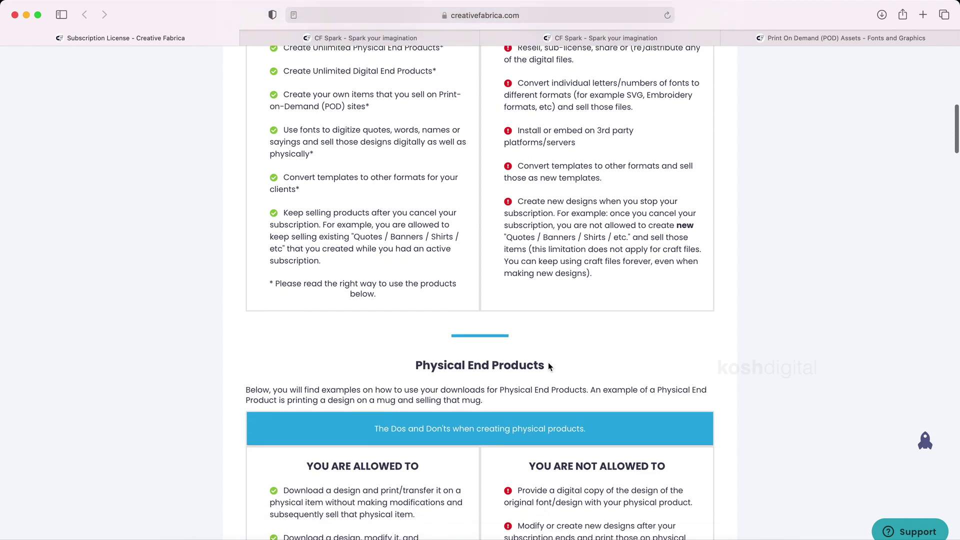
Highlight the Physical End Products heading and read through the dos and don'ts for physical products
drag(549, 366, 418, 361)
scroll(416, 361, down, 5)
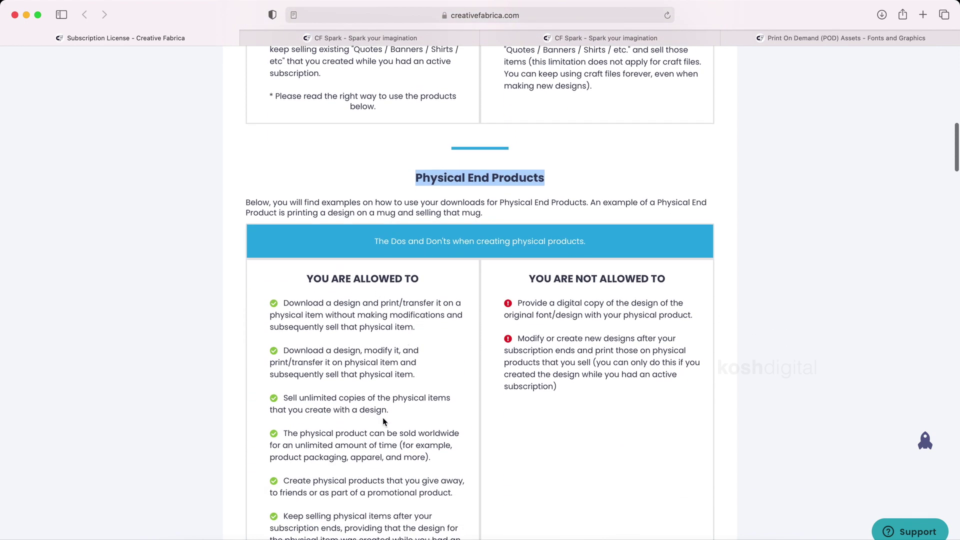
scroll(590, 399, down, 13)
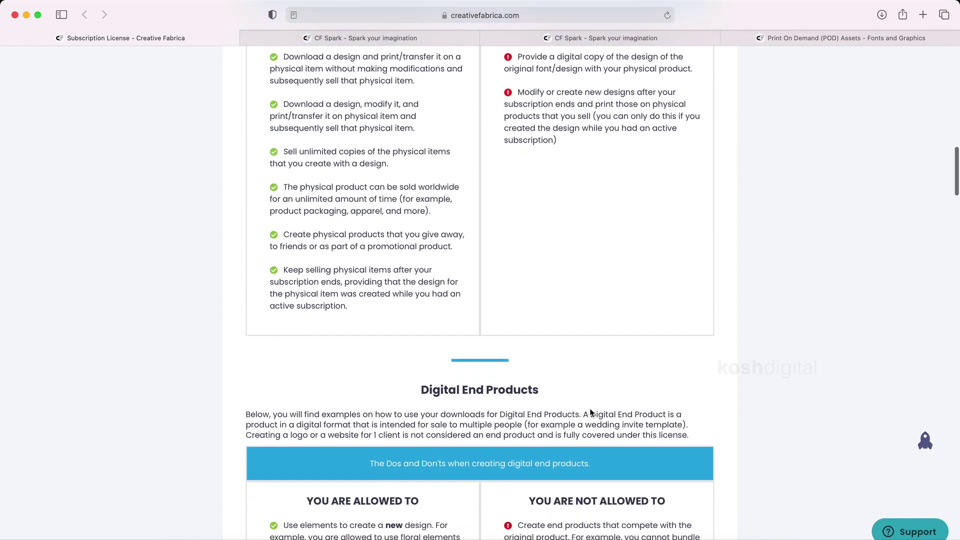
Examine the Digital End Products rules, highlighting the allowed and not allowed parts, and view the floral card usage example
scroll(590, 408, down, 1)
drag(544, 129, 423, 128)
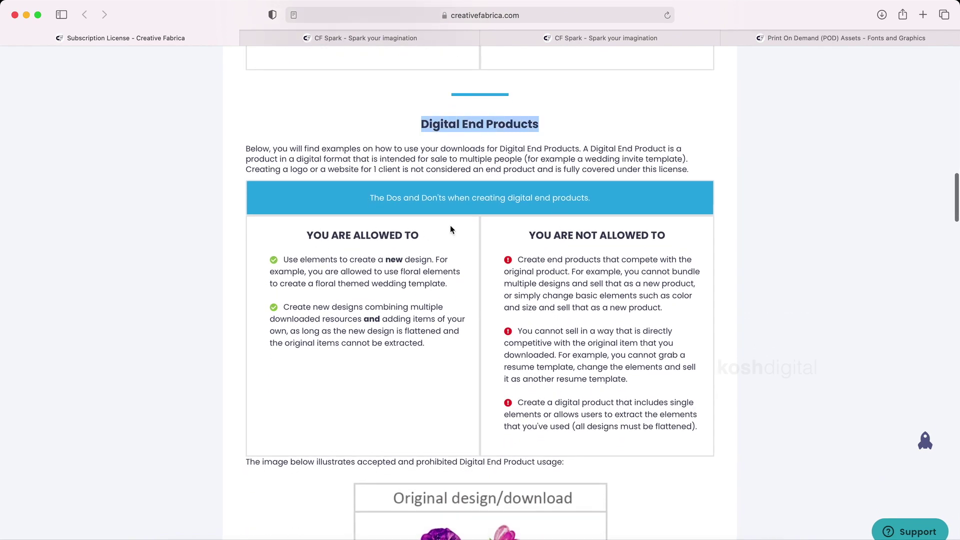
drag(284, 260, 441, 261)
click(463, 286)
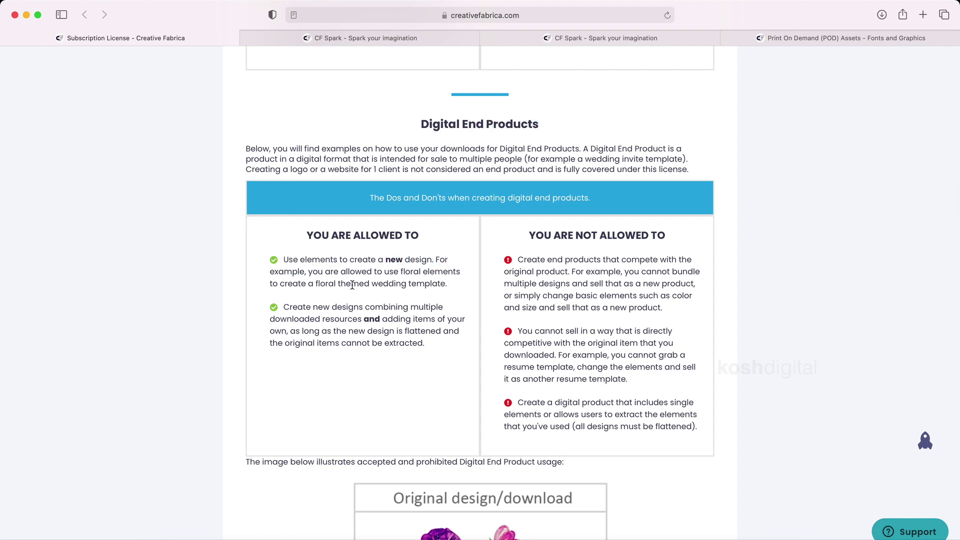
drag(530, 235, 646, 235)
click(706, 267)
scroll(706, 267, down, 6)
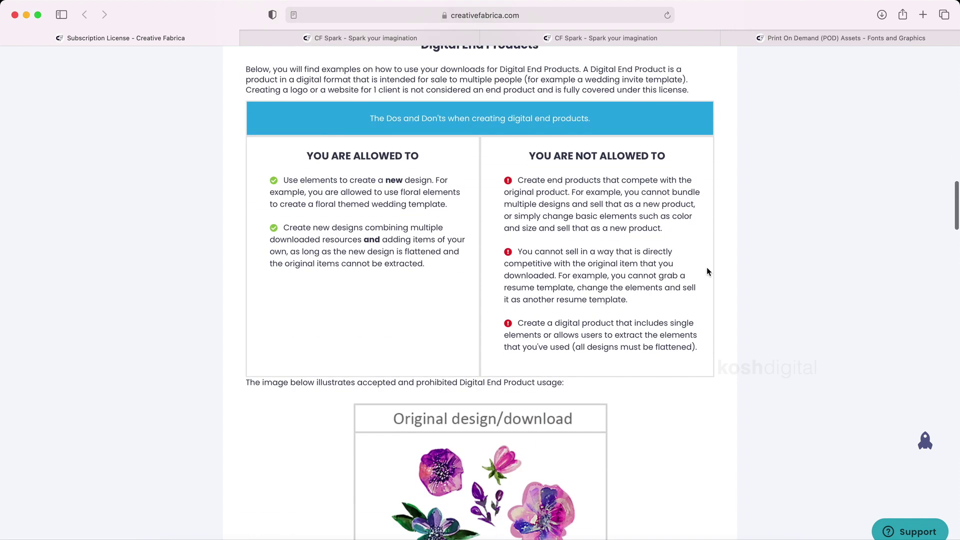
scroll(707, 271, down, 5)
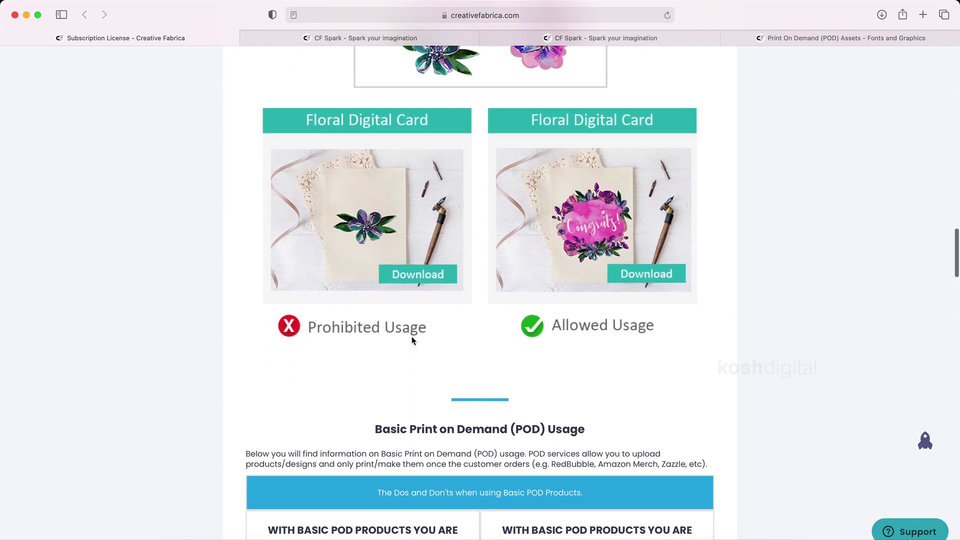
Highlight the Basic Print on Demand (POD) Usage heading and review its rules and the mug example
scroll(605, 395, down, 5)
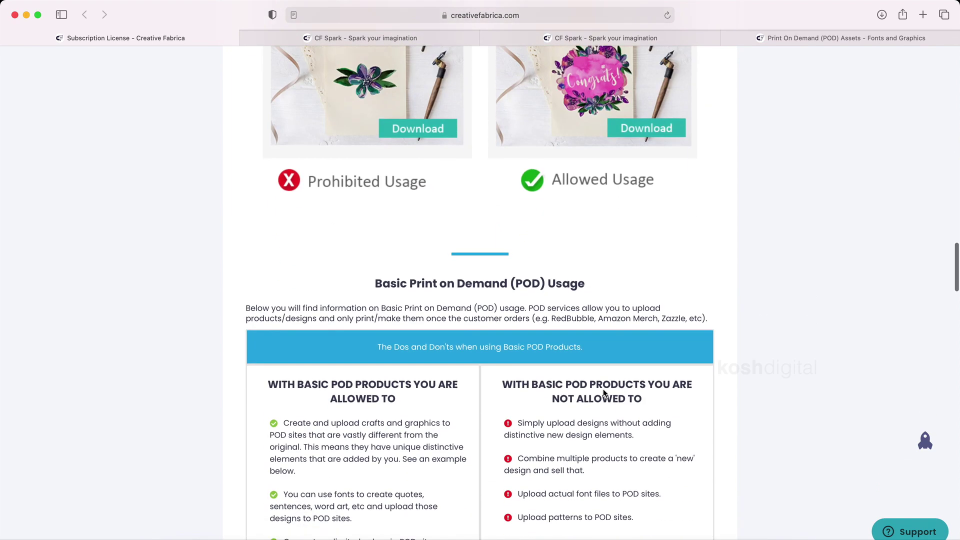
drag(377, 190, 592, 200)
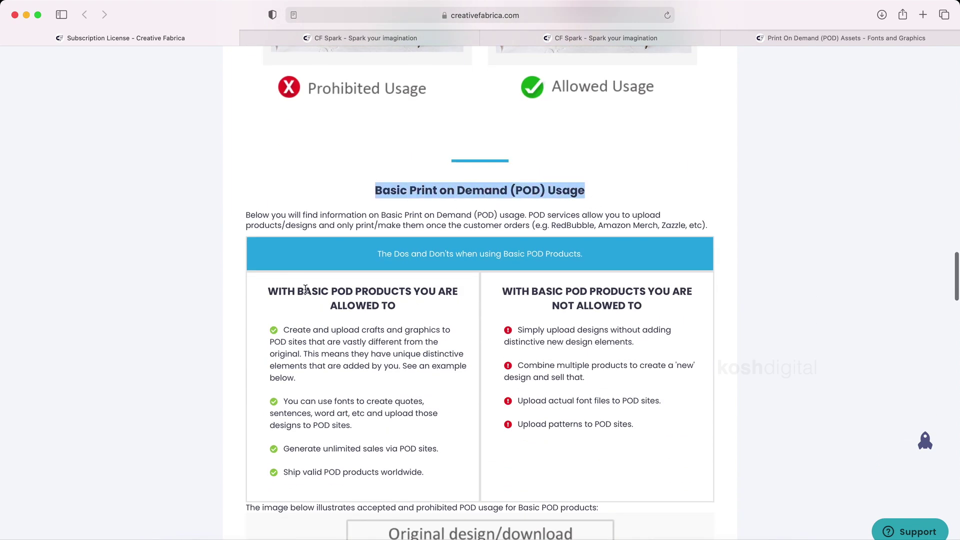
scroll(474, 302, down, 10)
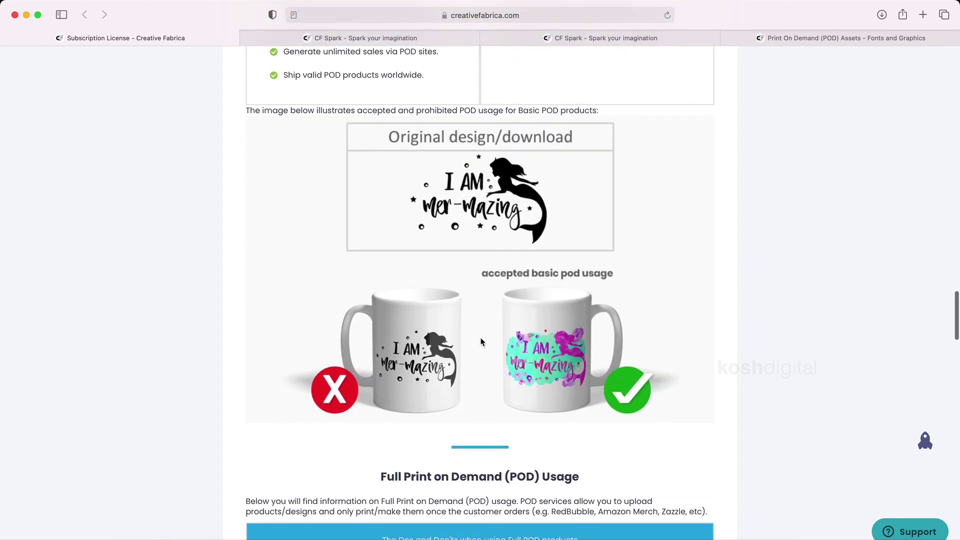
Read the Full Print on Demand (POD) and Embroidery Products usage rules, and go back up the license page
scroll(481, 341, down, 6)
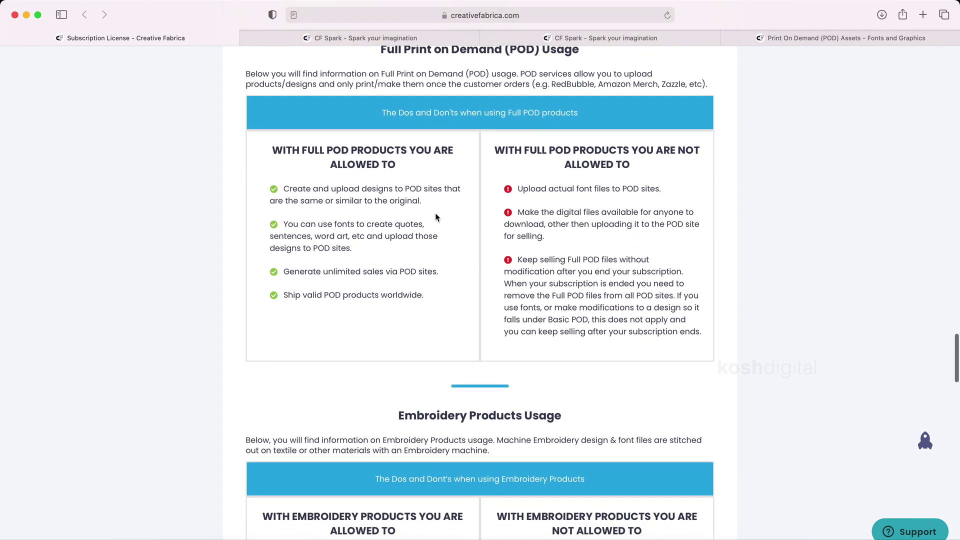
scroll(450, 250, down, 12)
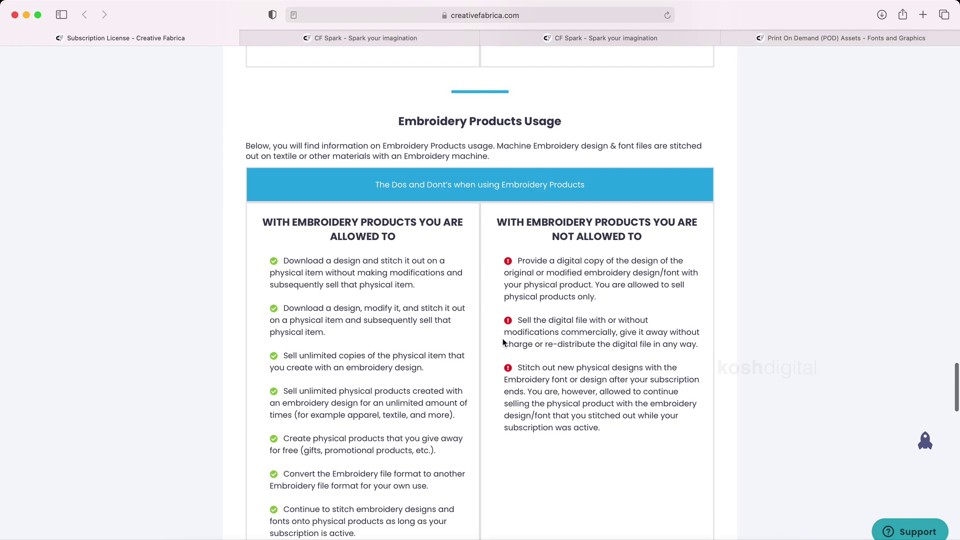
scroll(503, 343, down, 10)
scroll(503, 342, up, 15)
scroll(503, 343, up, 10)
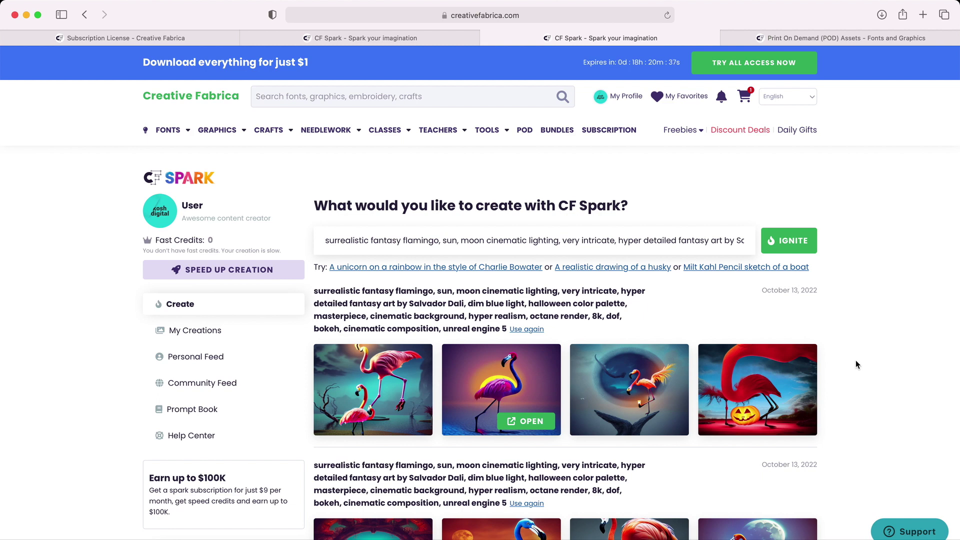
Look over the generated flamingo sets on the CF Spark page and highlight the "Earn up to $100K" subscription offer
scroll(856, 360, down, 3)
scroll(847, 345, up, 3)
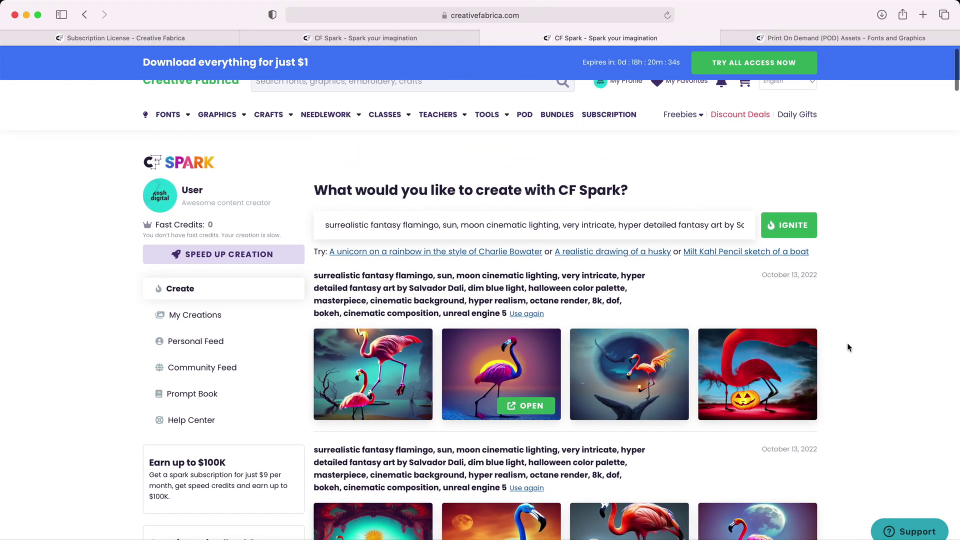
drag(178, 496, 124, 476)
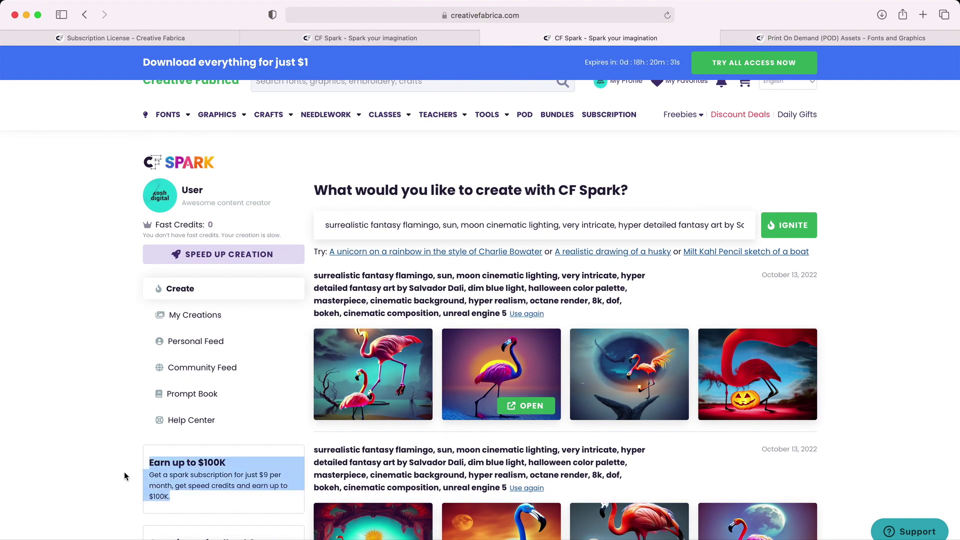
click(205, 493)
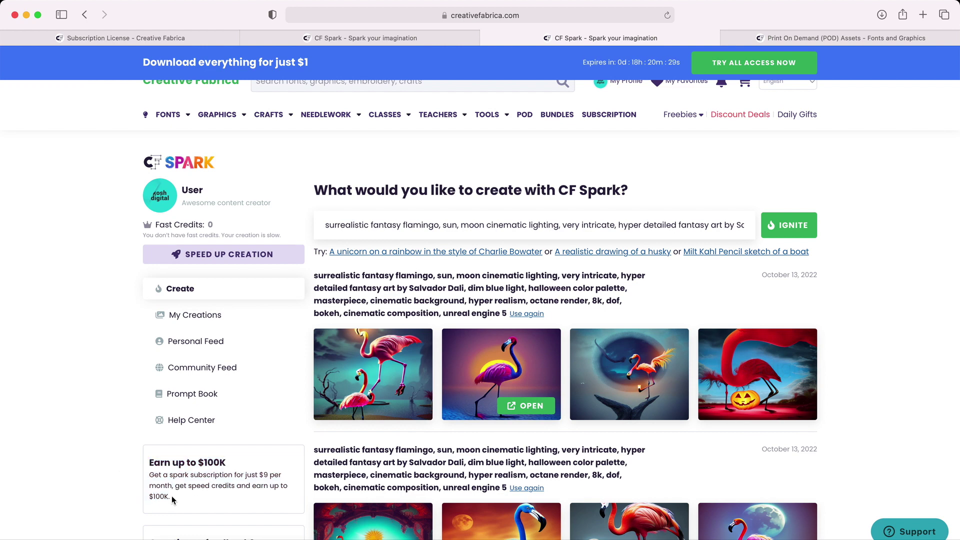
drag(172, 496, 260, 472)
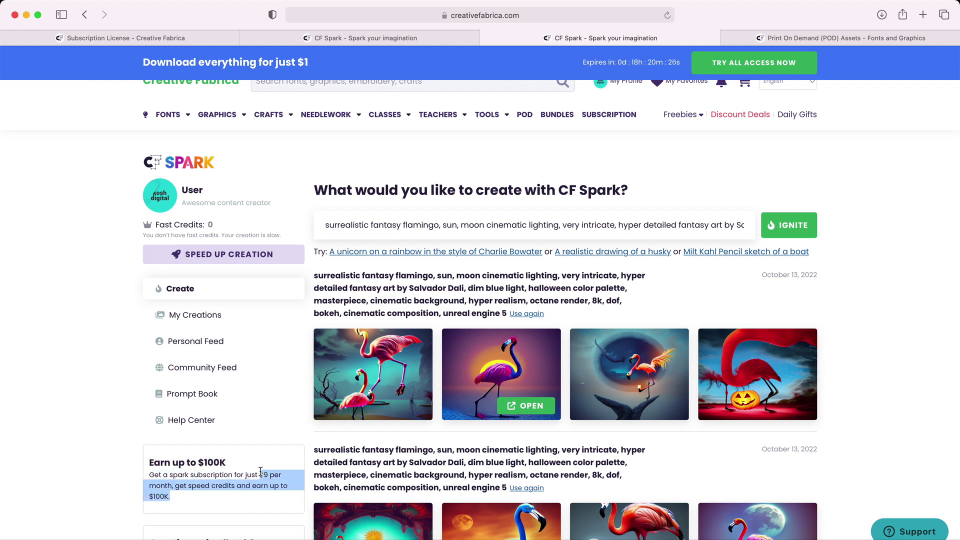
click(80, 411)
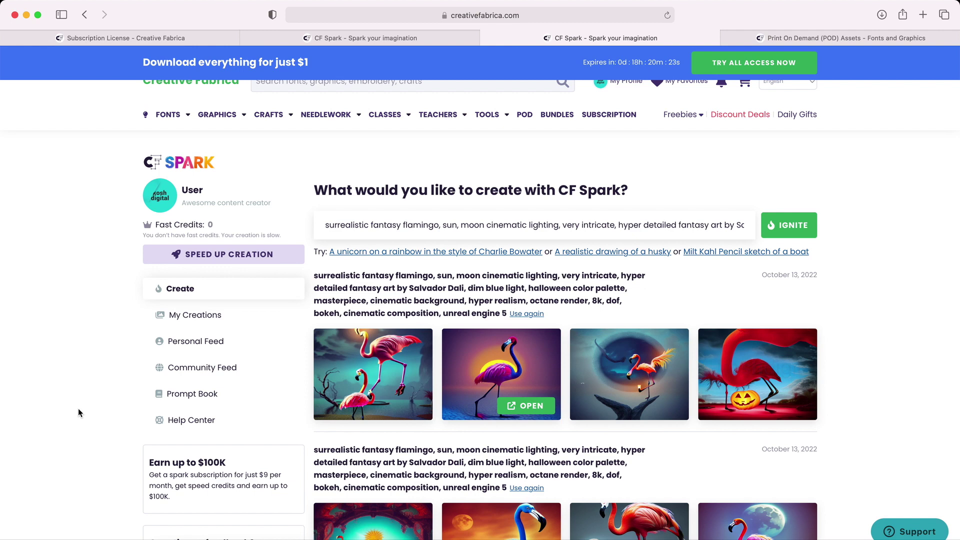
scroll(103, 368, up, 1)
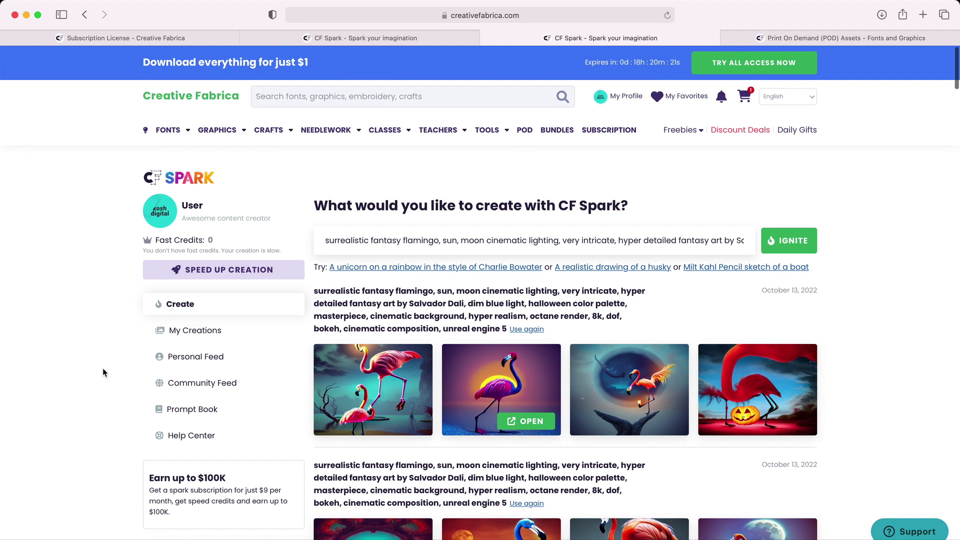